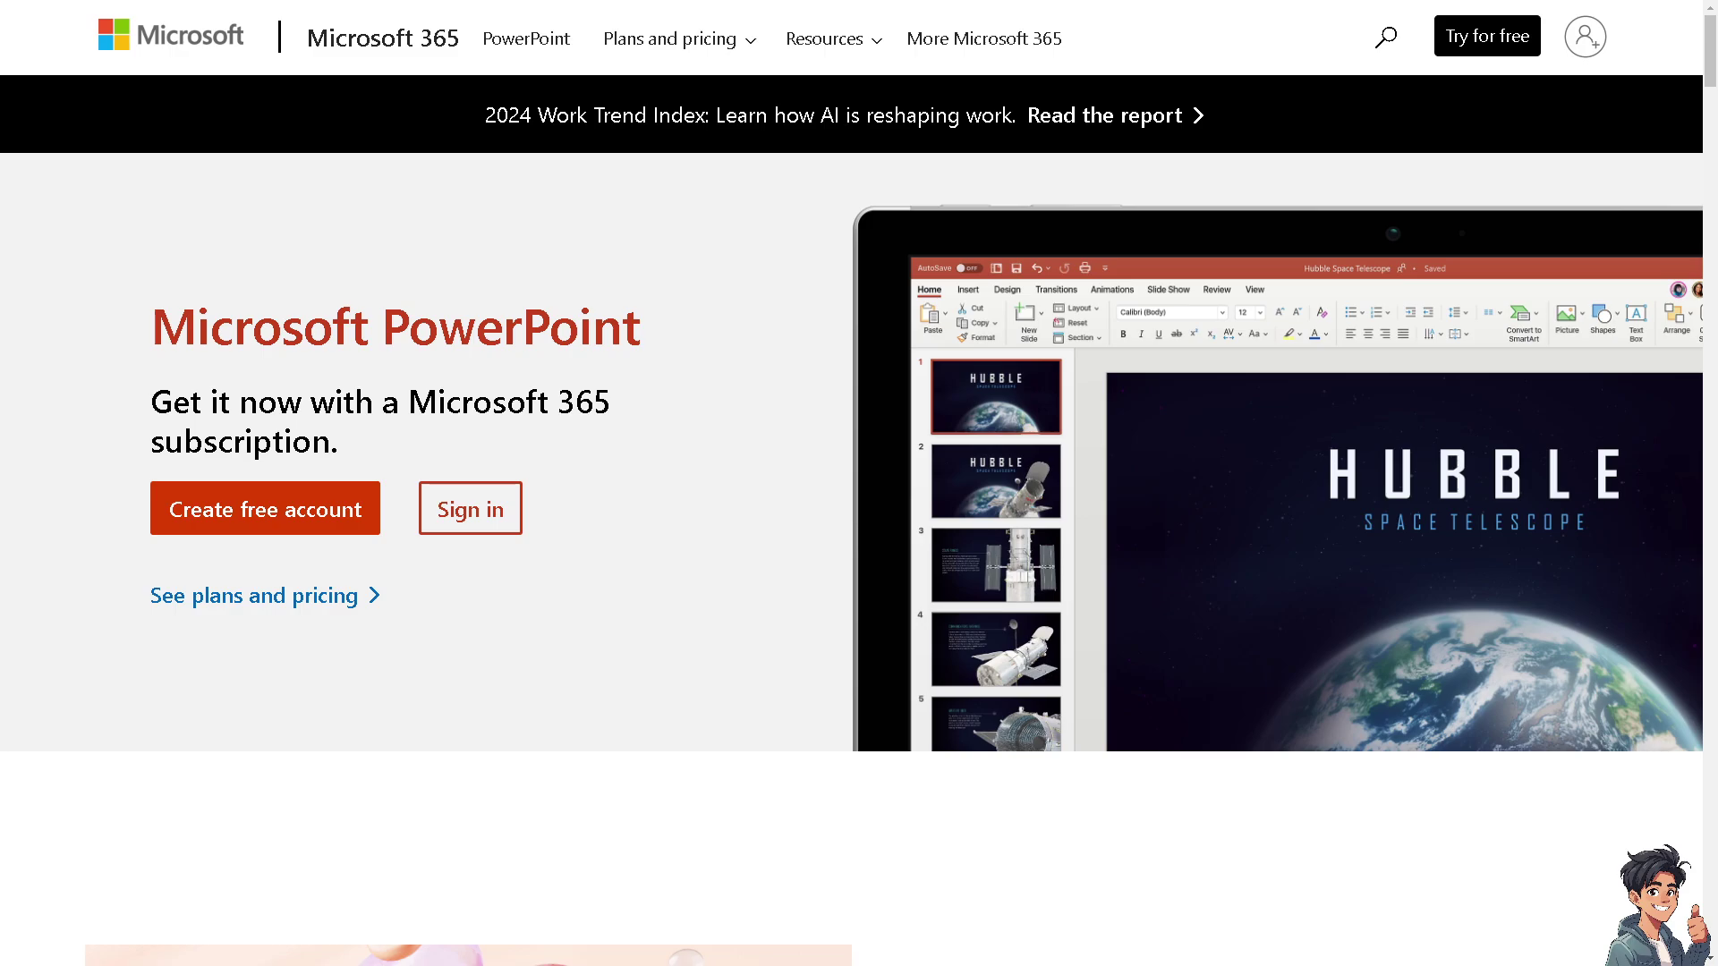
Sign in to Microsoft 365 and choose to use a different account from the picker
left_click(492, 519)
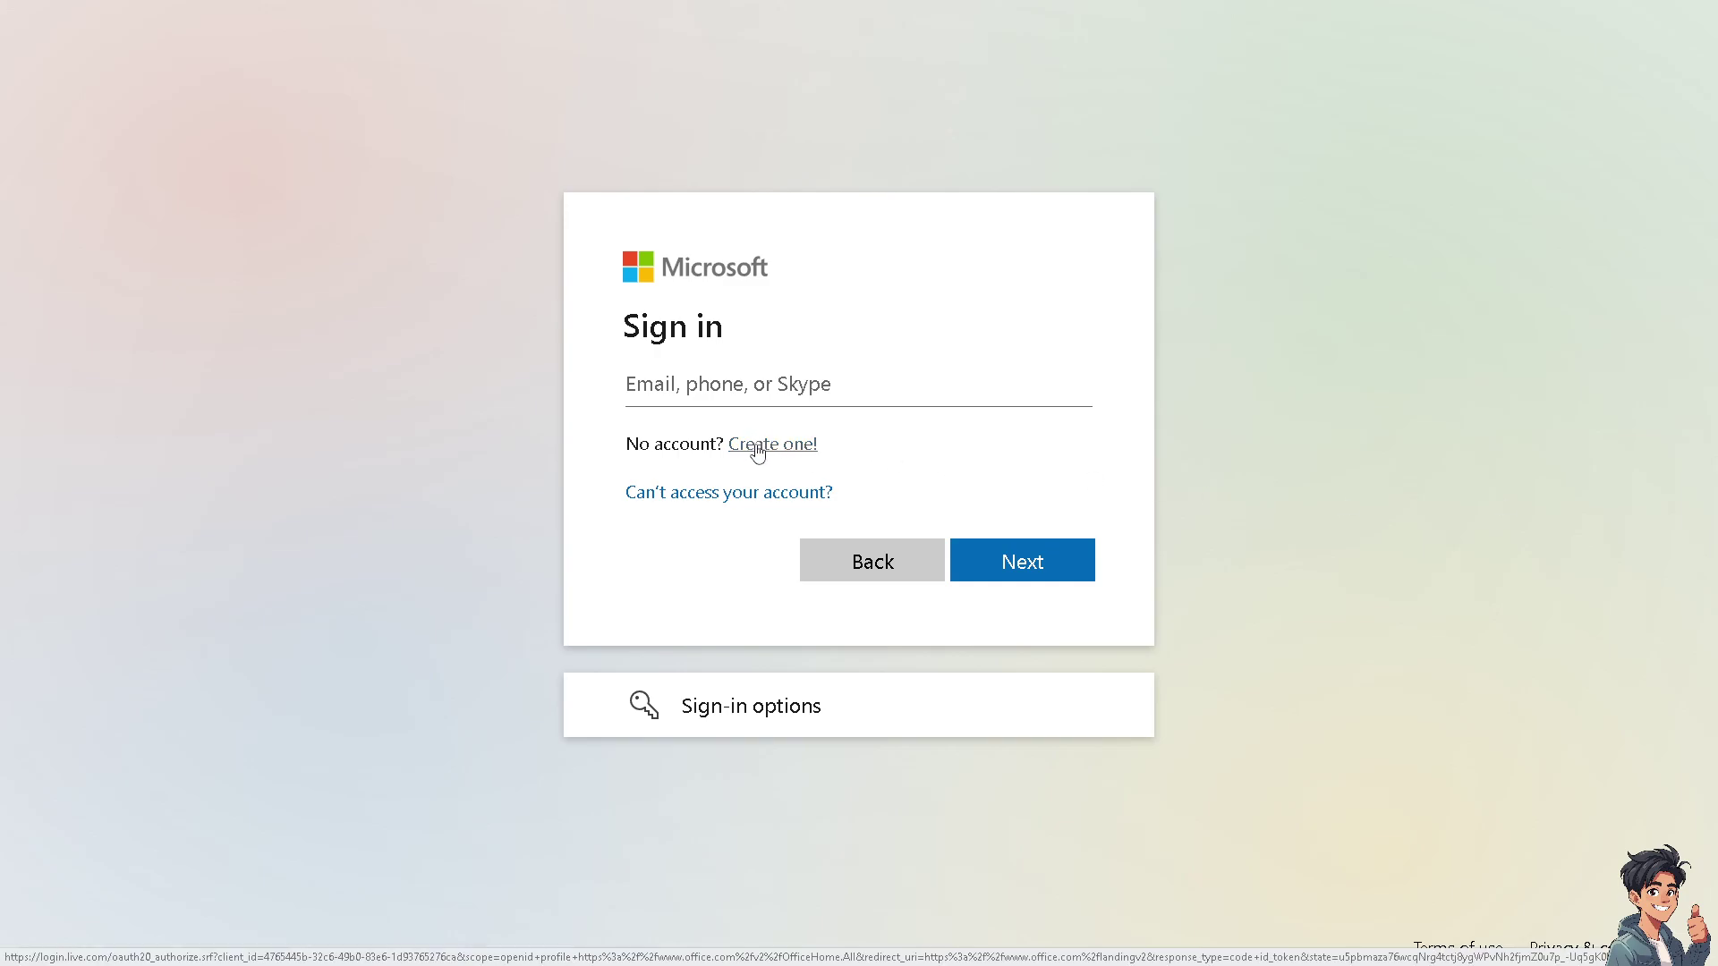
left_click(757, 444)
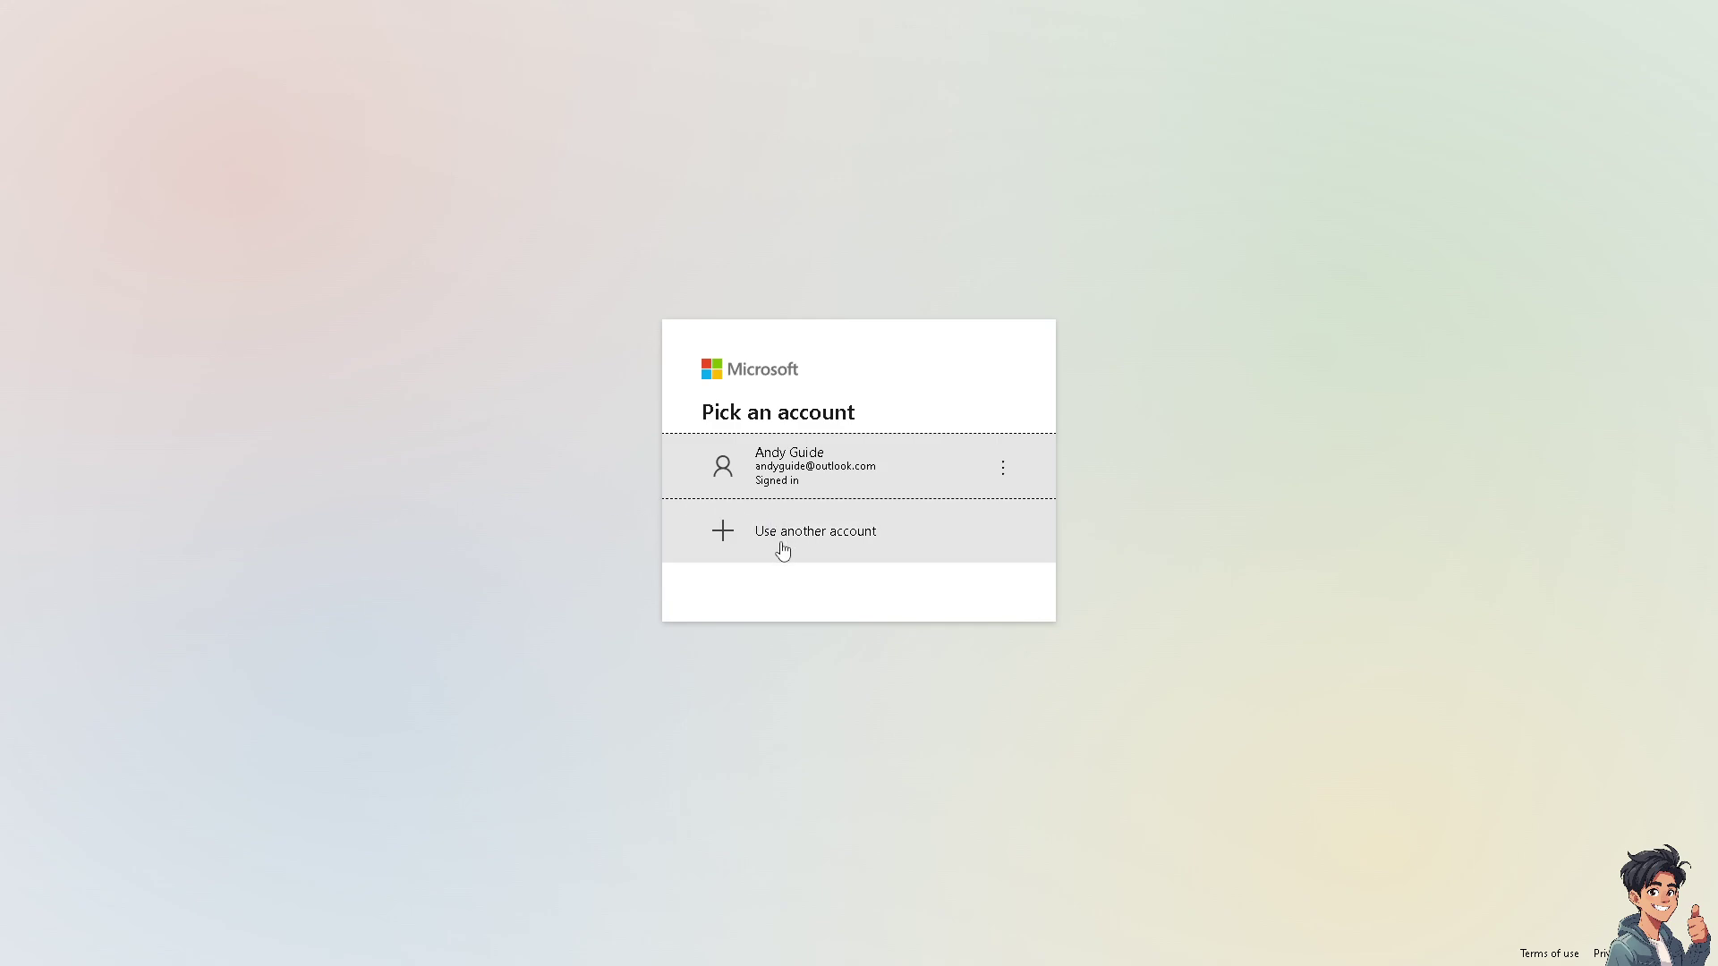
left_click(766, 531)
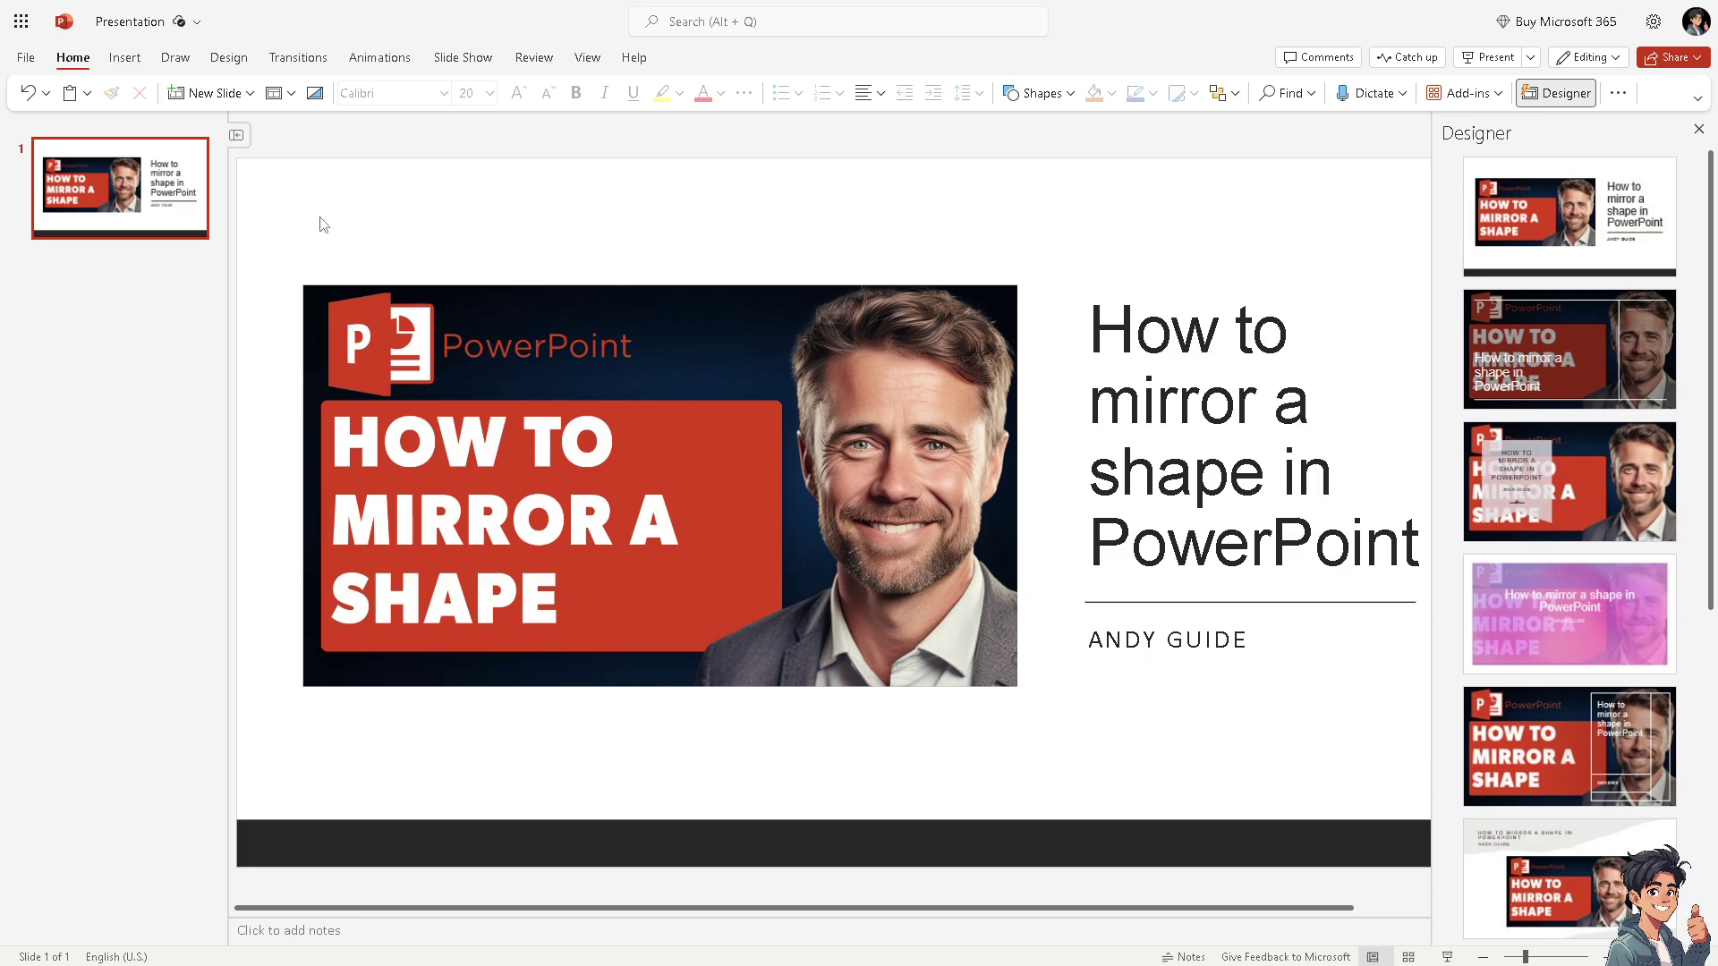
Add a blank slide after slide 1, then select the thumbnail picture on slide 1
right_click(178, 150)
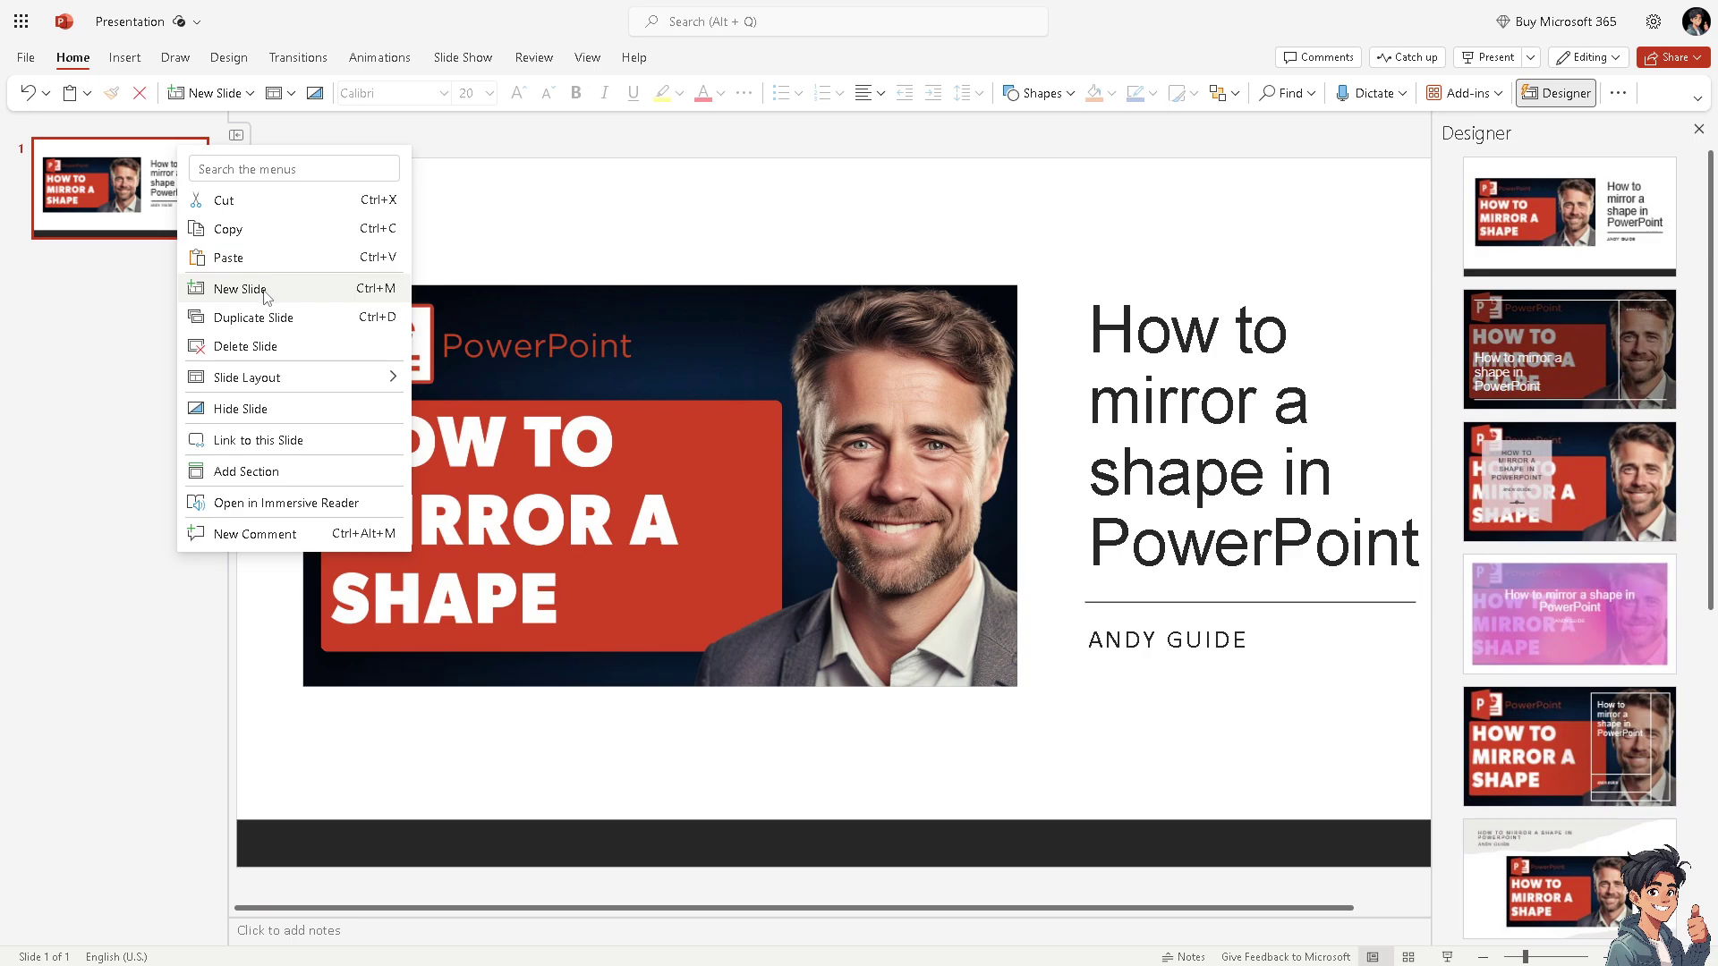
left_click(265, 292)
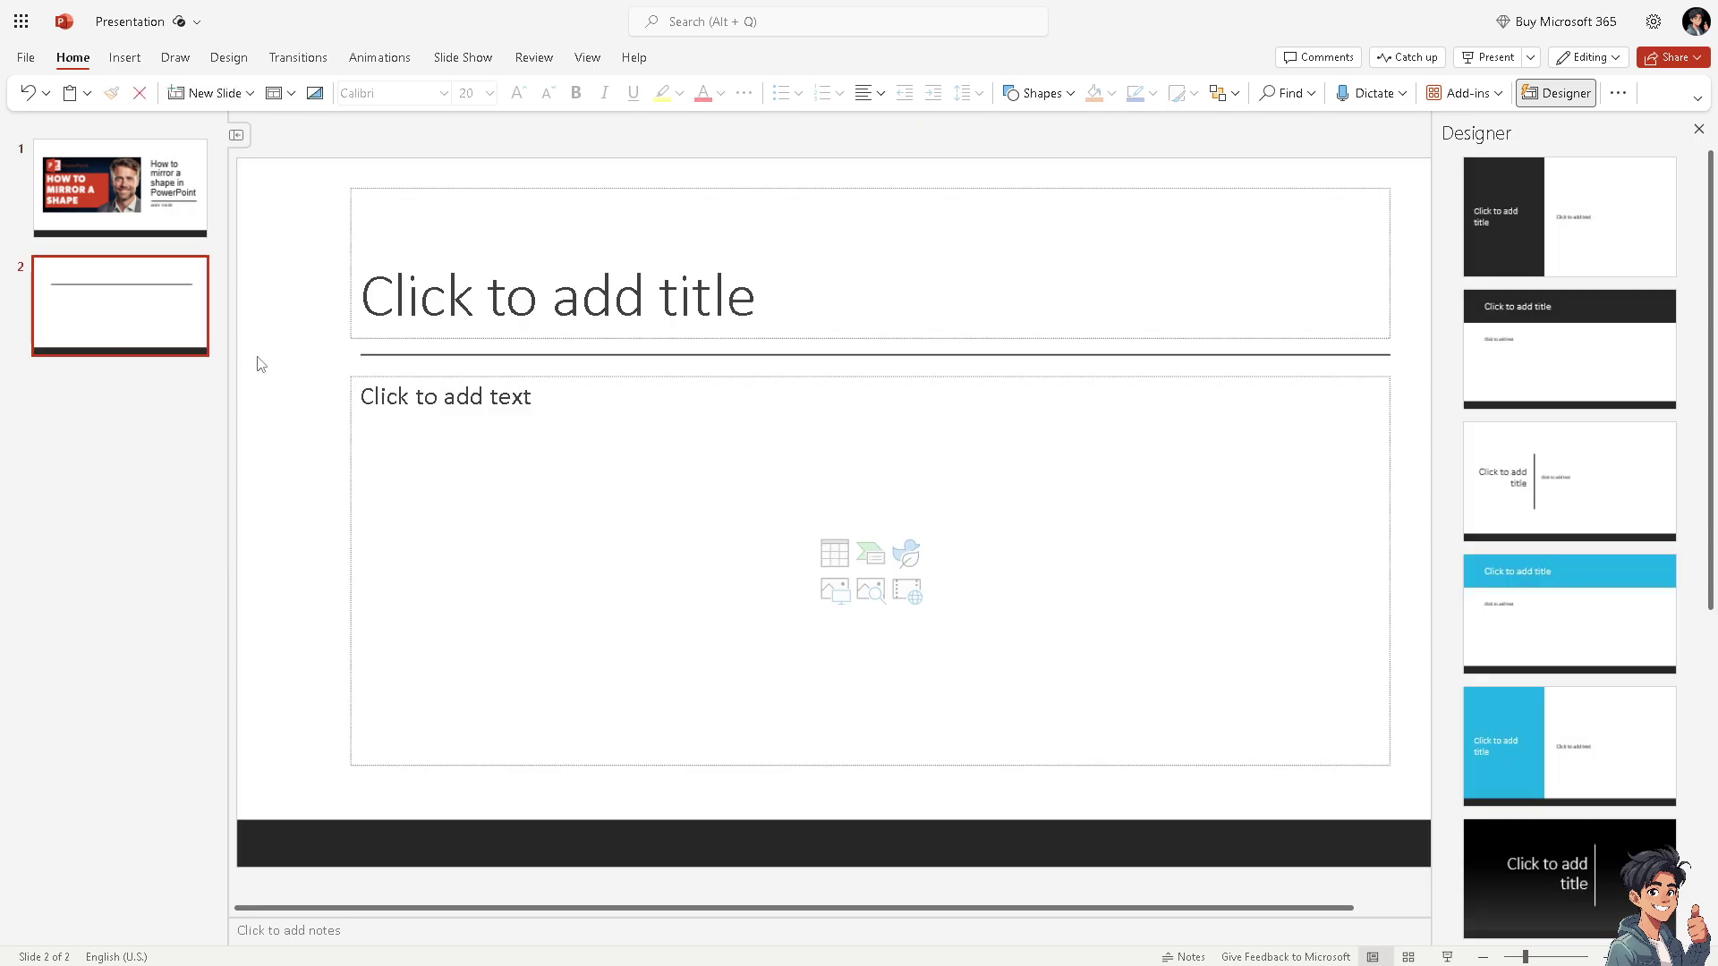
left_click(96, 187)
left_click(604, 369)
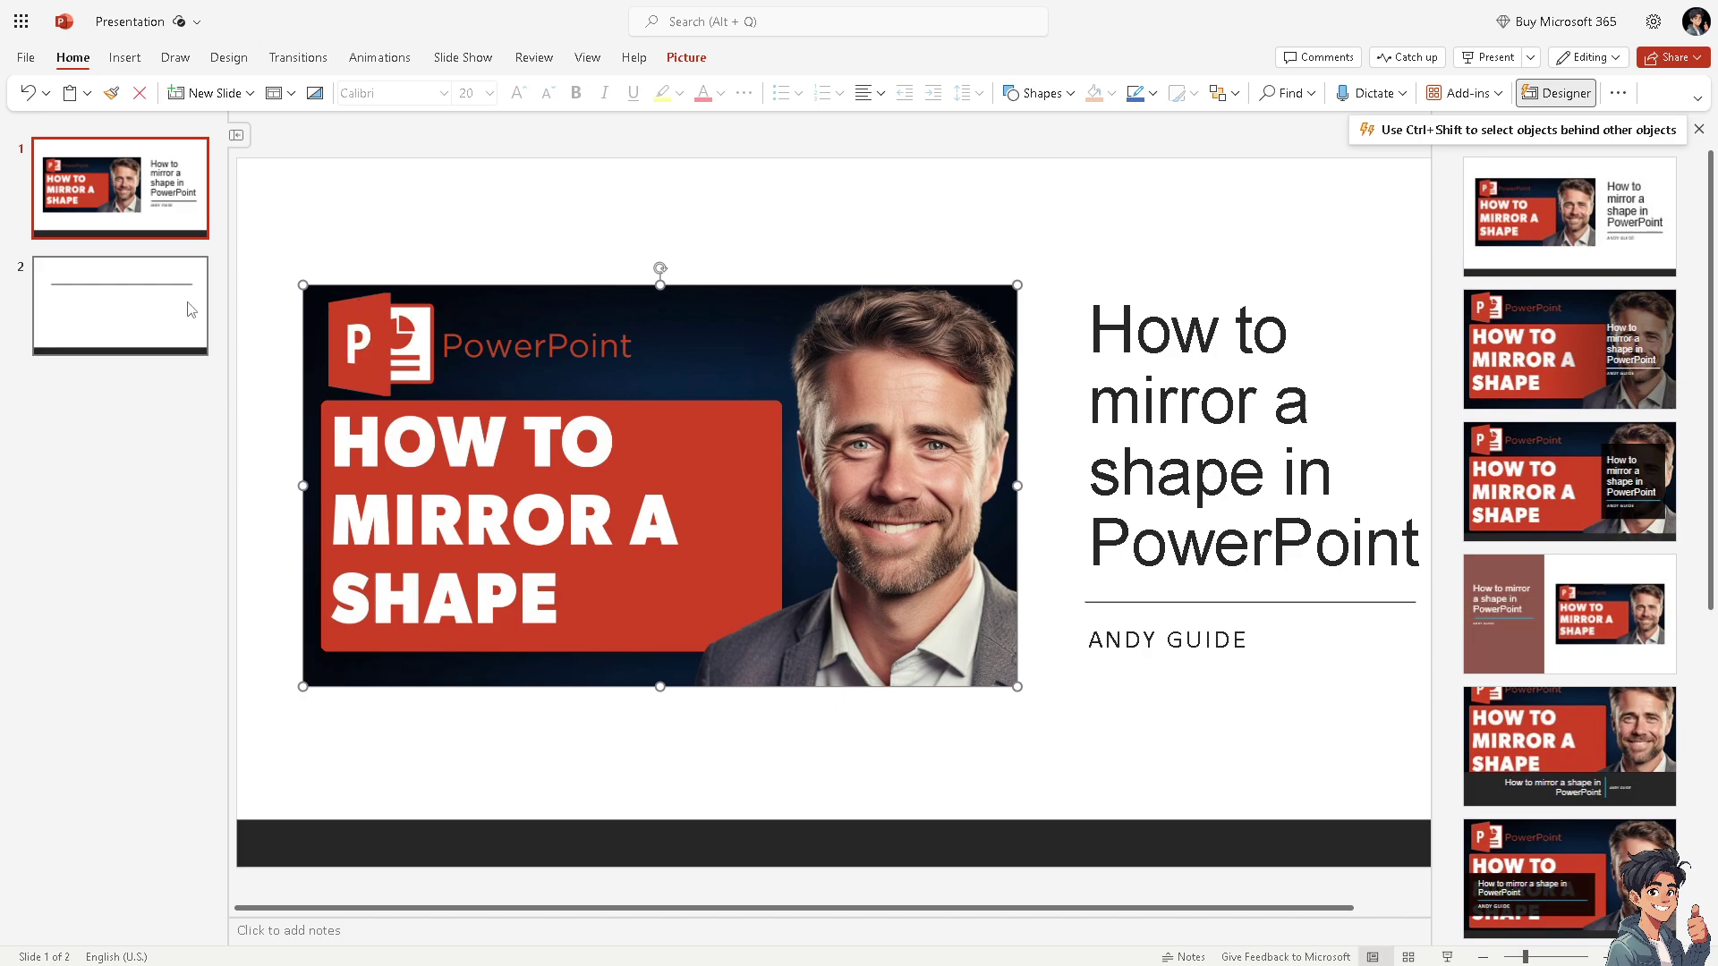
Paste the thumbnail picture onto slide 2 as a smaller copy in the top-left area
left_click(144, 310)
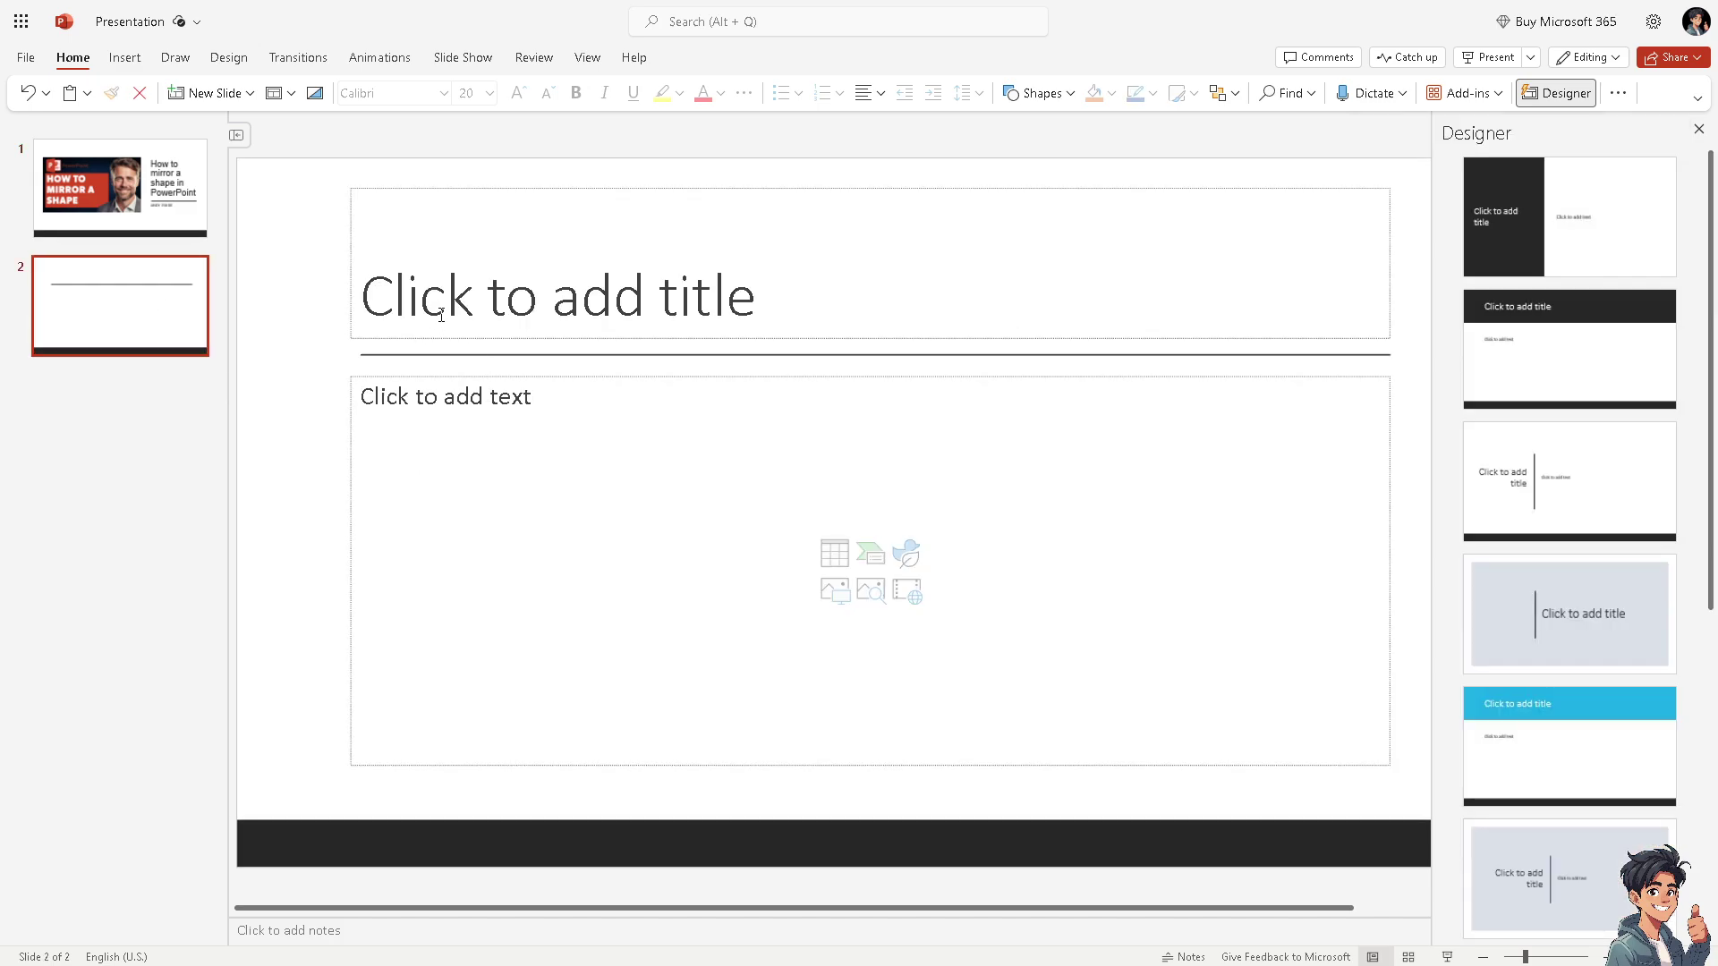
left_click(462, 345)
left_click(316, 397)
key("ctrl+v")
left_click(1063, 317)
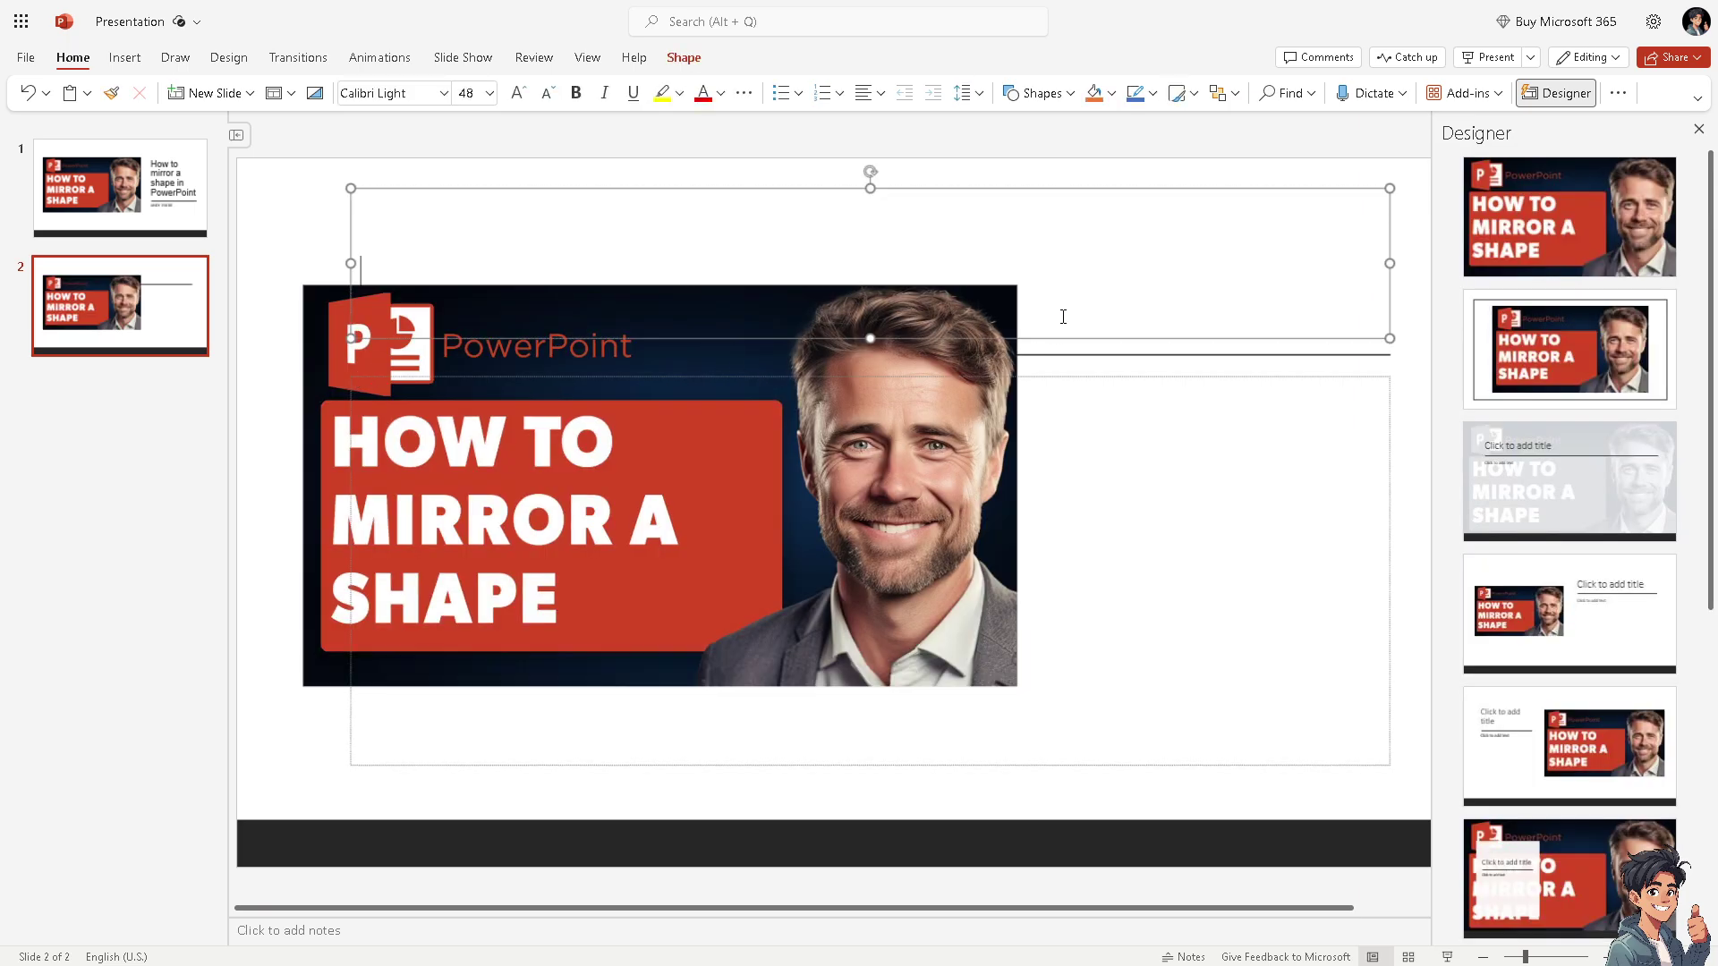
left_click(1311, 450)
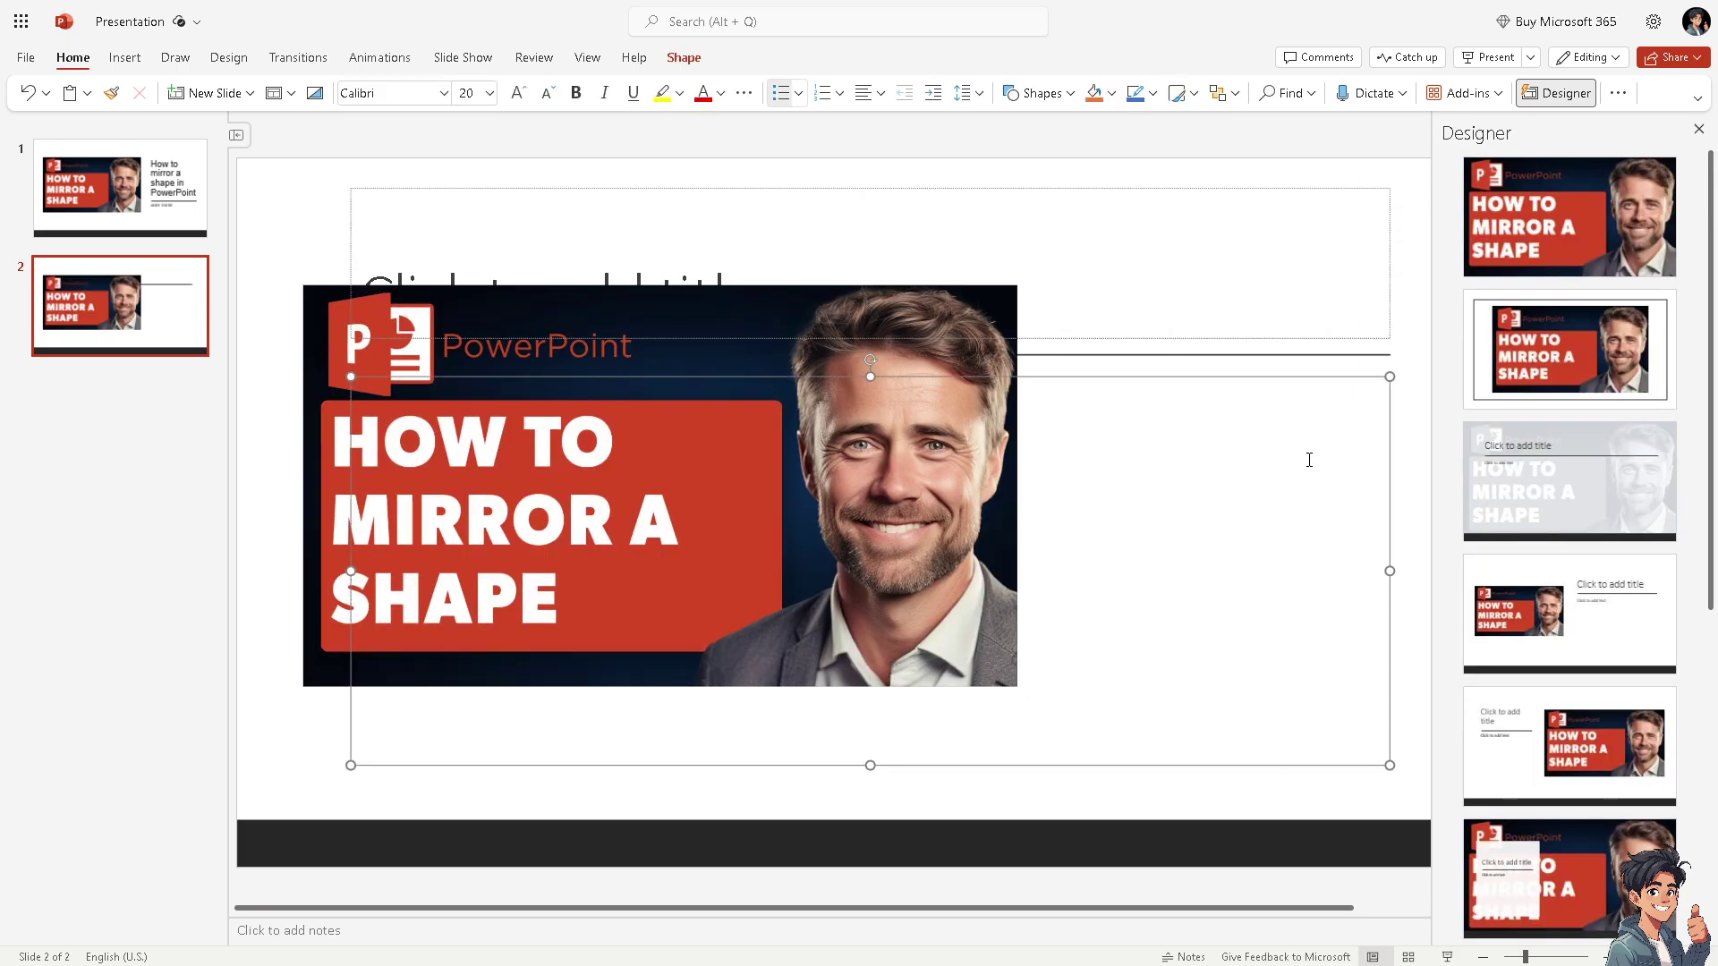
left_click(854, 308)
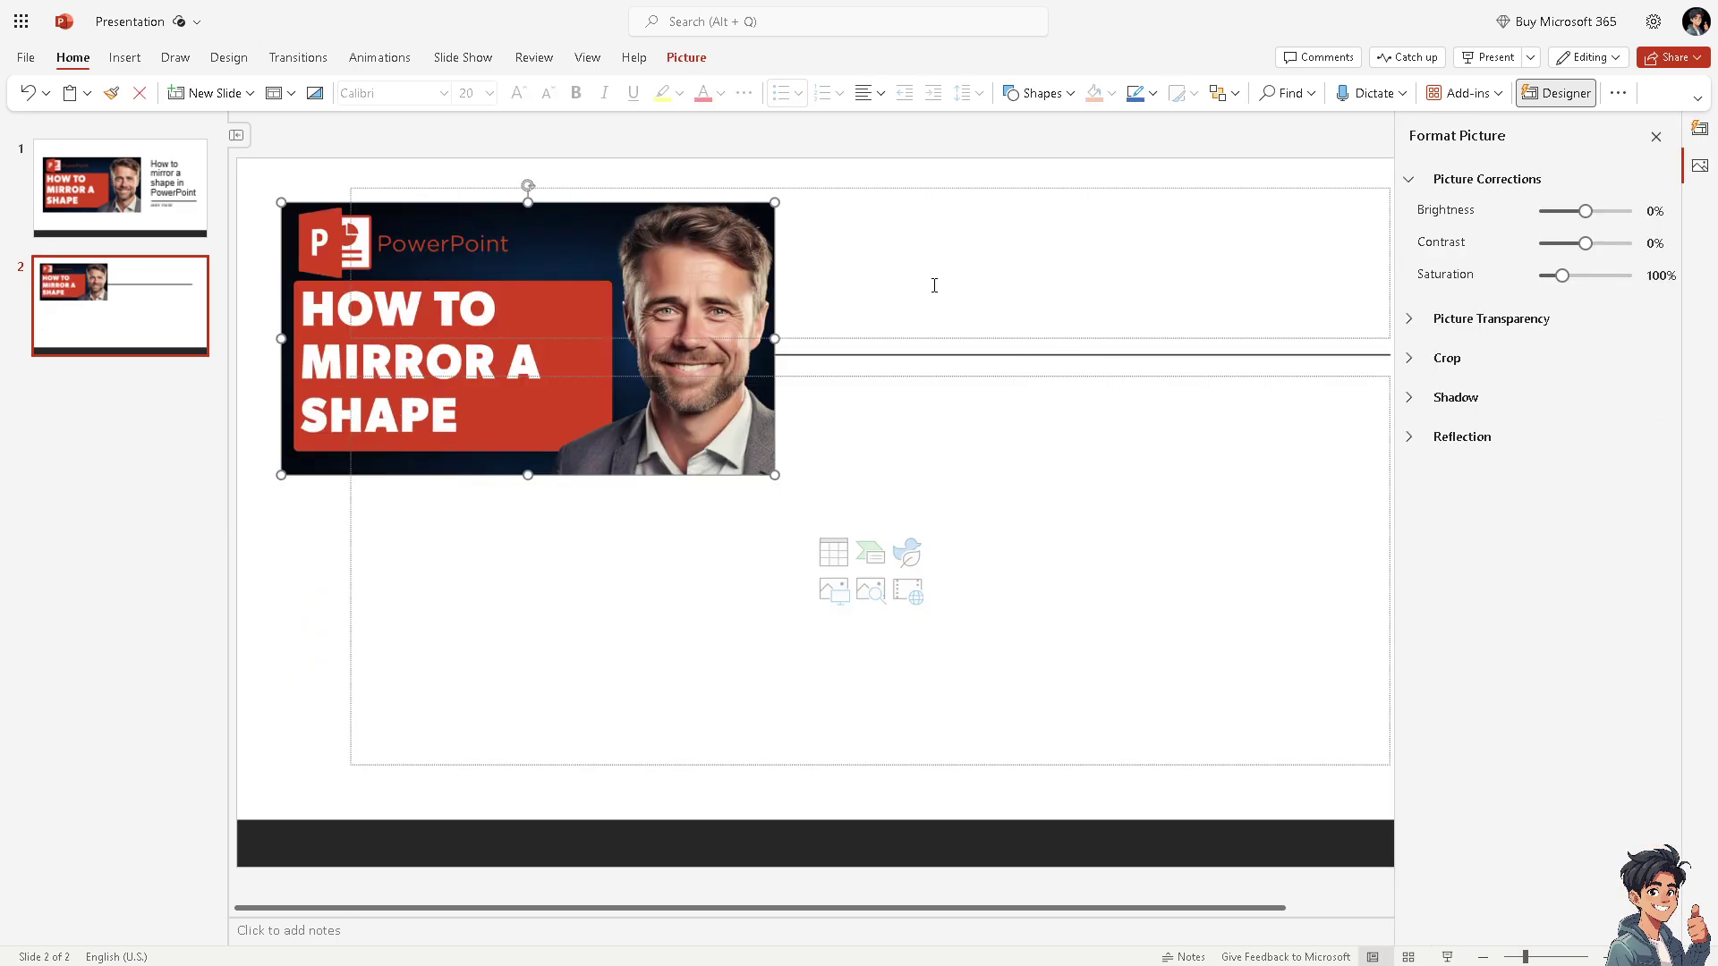
Duplicate the picture and place the copy directly below the original
left_click(932, 283)
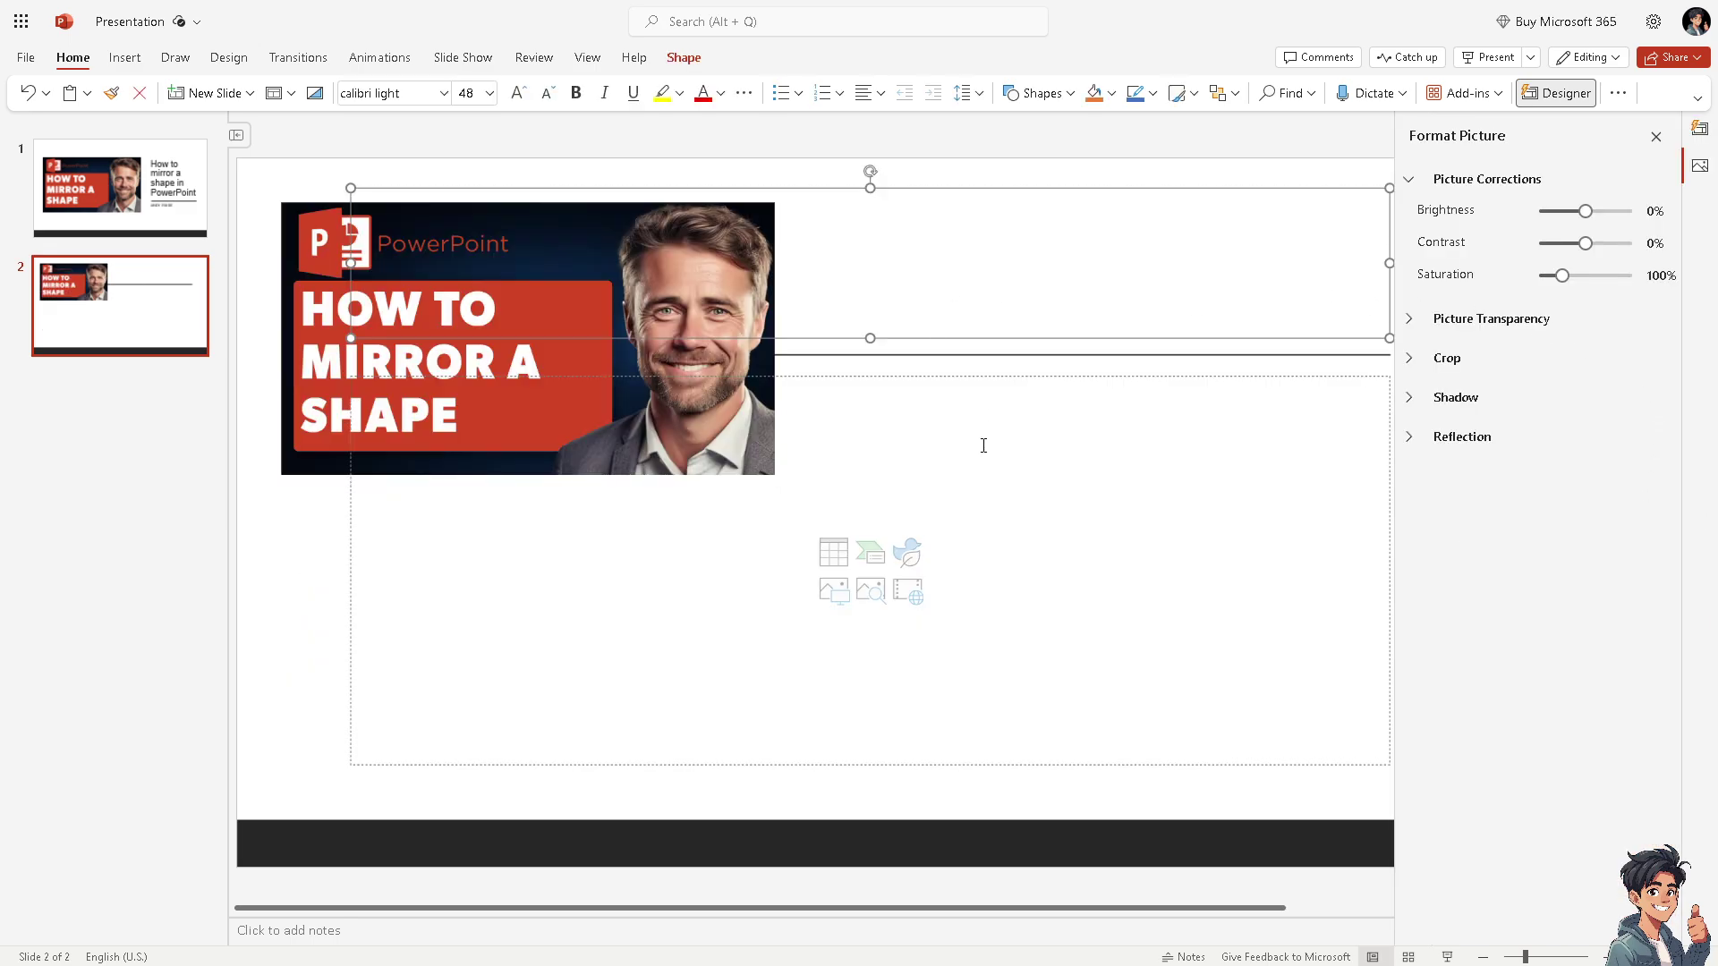
mouse_move(543, 242)
left_mouse_down("ctrl")
mouse_move(1047, 303)
mouse_move(1035, 263)
left_mouse_up("ctrl")
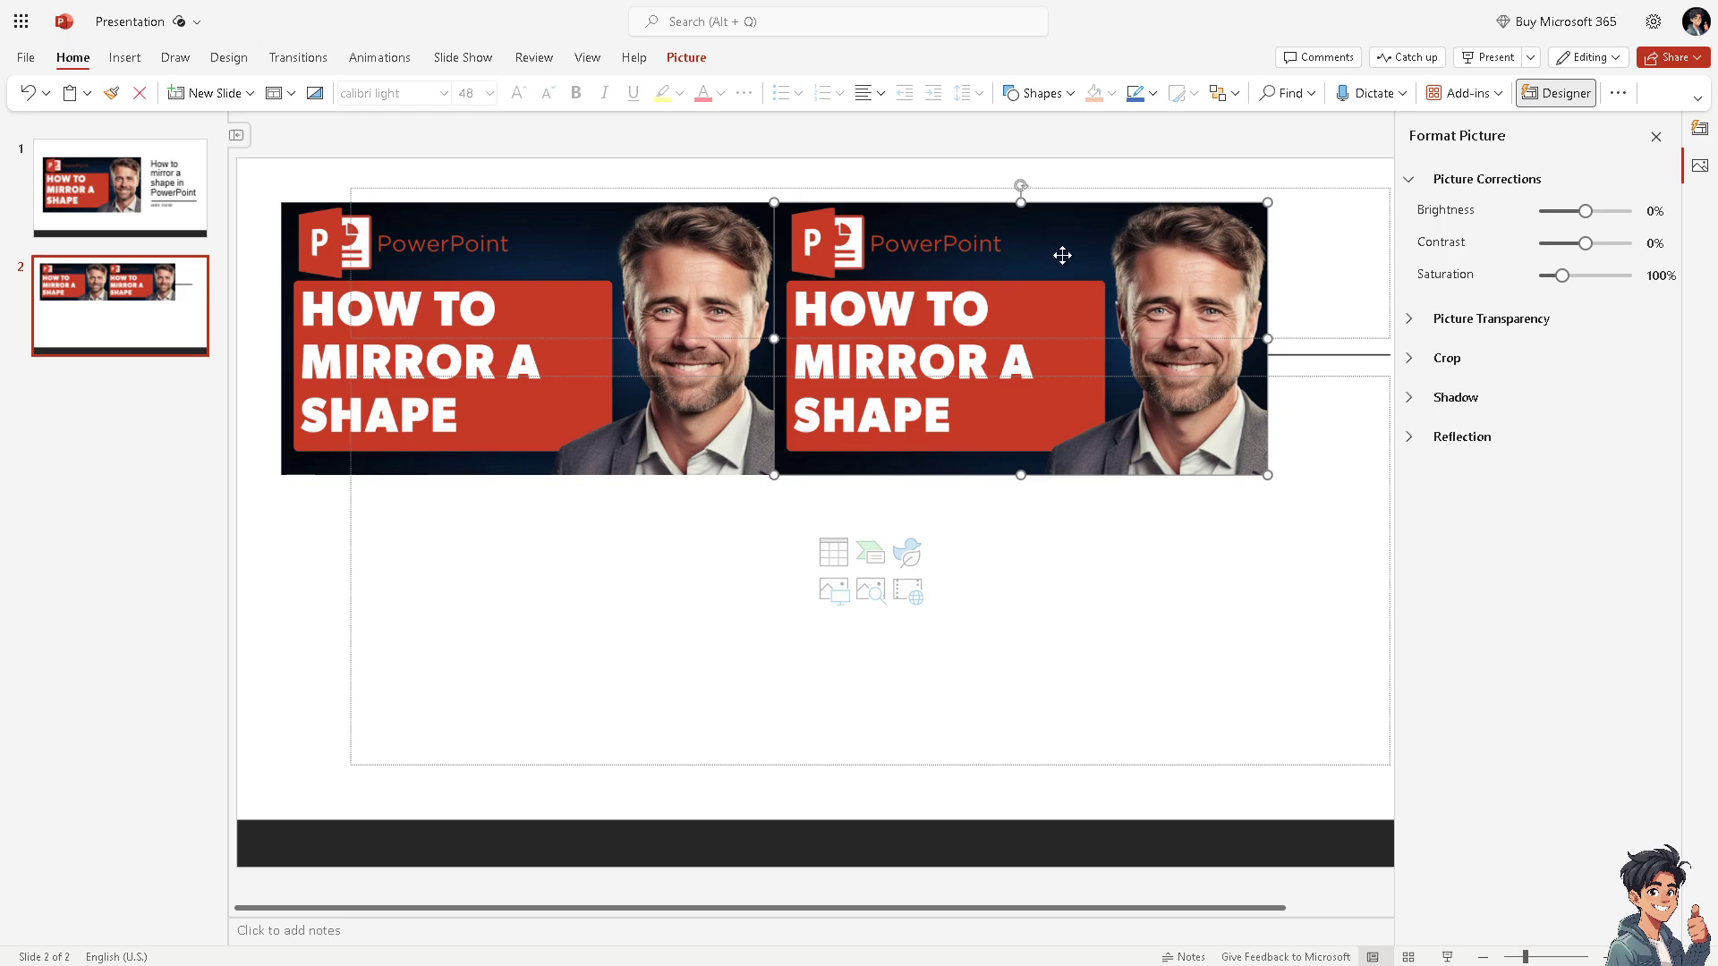
mouse_move(1061, 257)
left_mouse_down()
mouse_move(916, 460)
mouse_move(579, 513)
left_mouse_up()
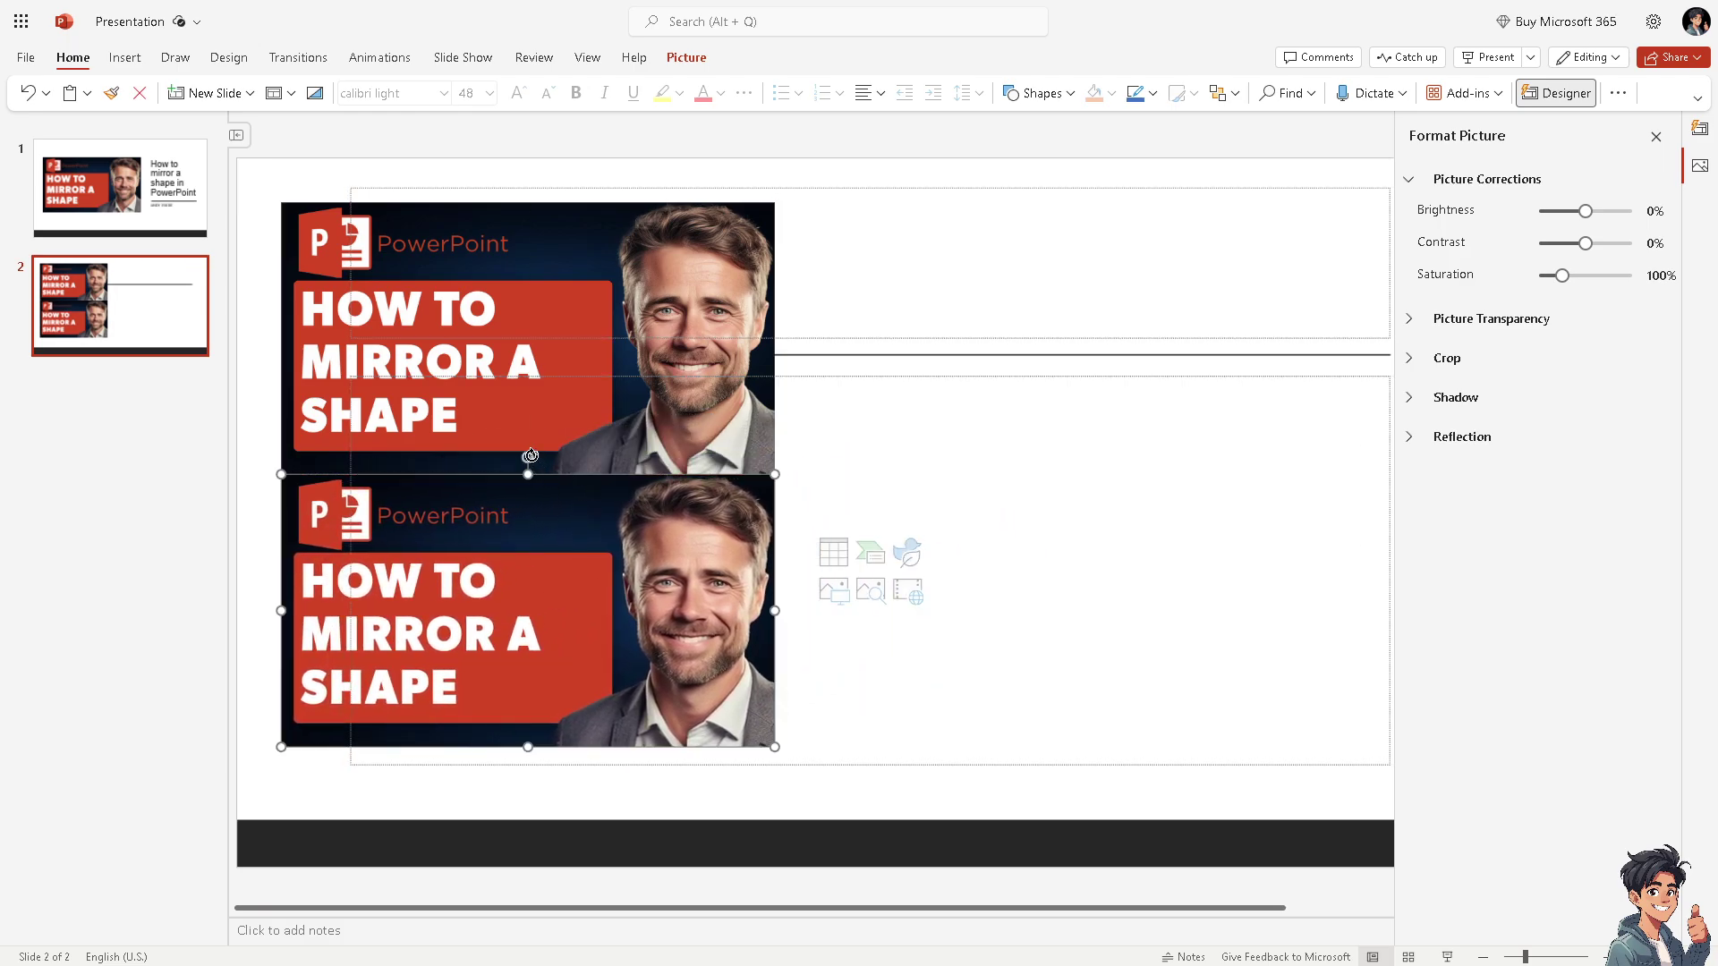
Rotate the lower copy 180°, move it right, and duplicate another upside-down copy beside it
mouse_move(531, 456)
left_mouse_down()
mouse_move(653, 541)
mouse_move(652, 604)
mouse_move(616, 643)
mouse_move(525, 656)
left_mouse_up()
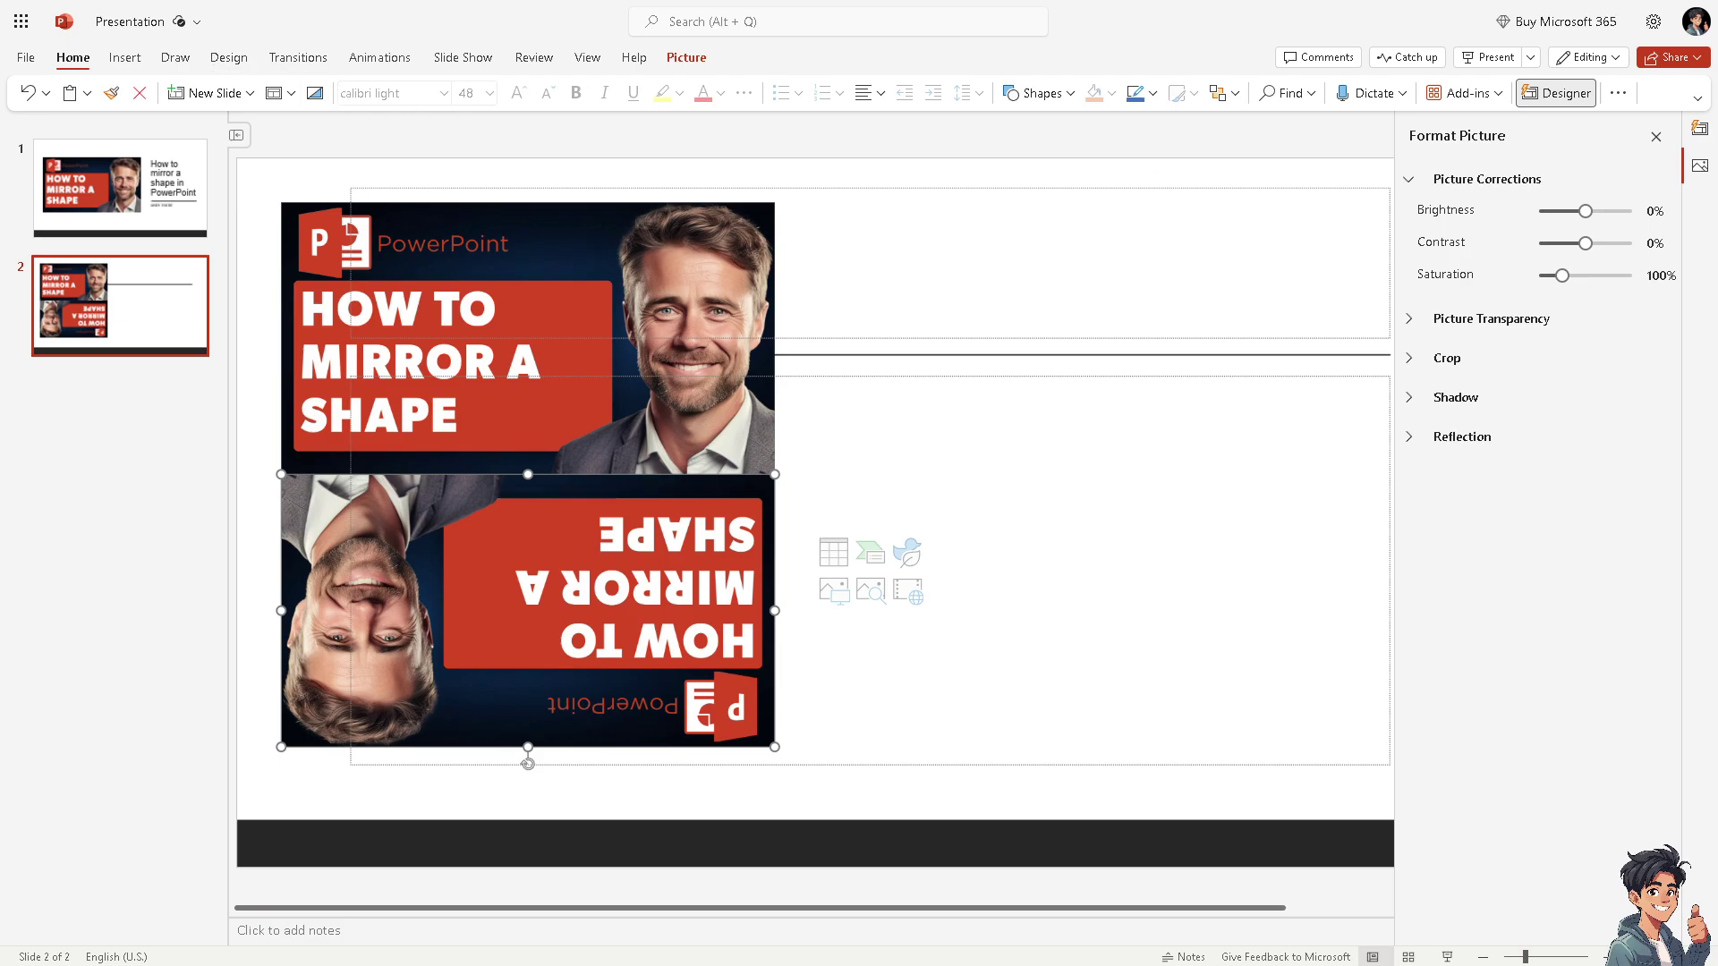
left_click_drag(646, 570, 1273, 570)
mouse_move(1061, 551)
left_mouse_down()
mouse_move(1076, 566)
mouse_move(596, 508)
left_mouse_up()
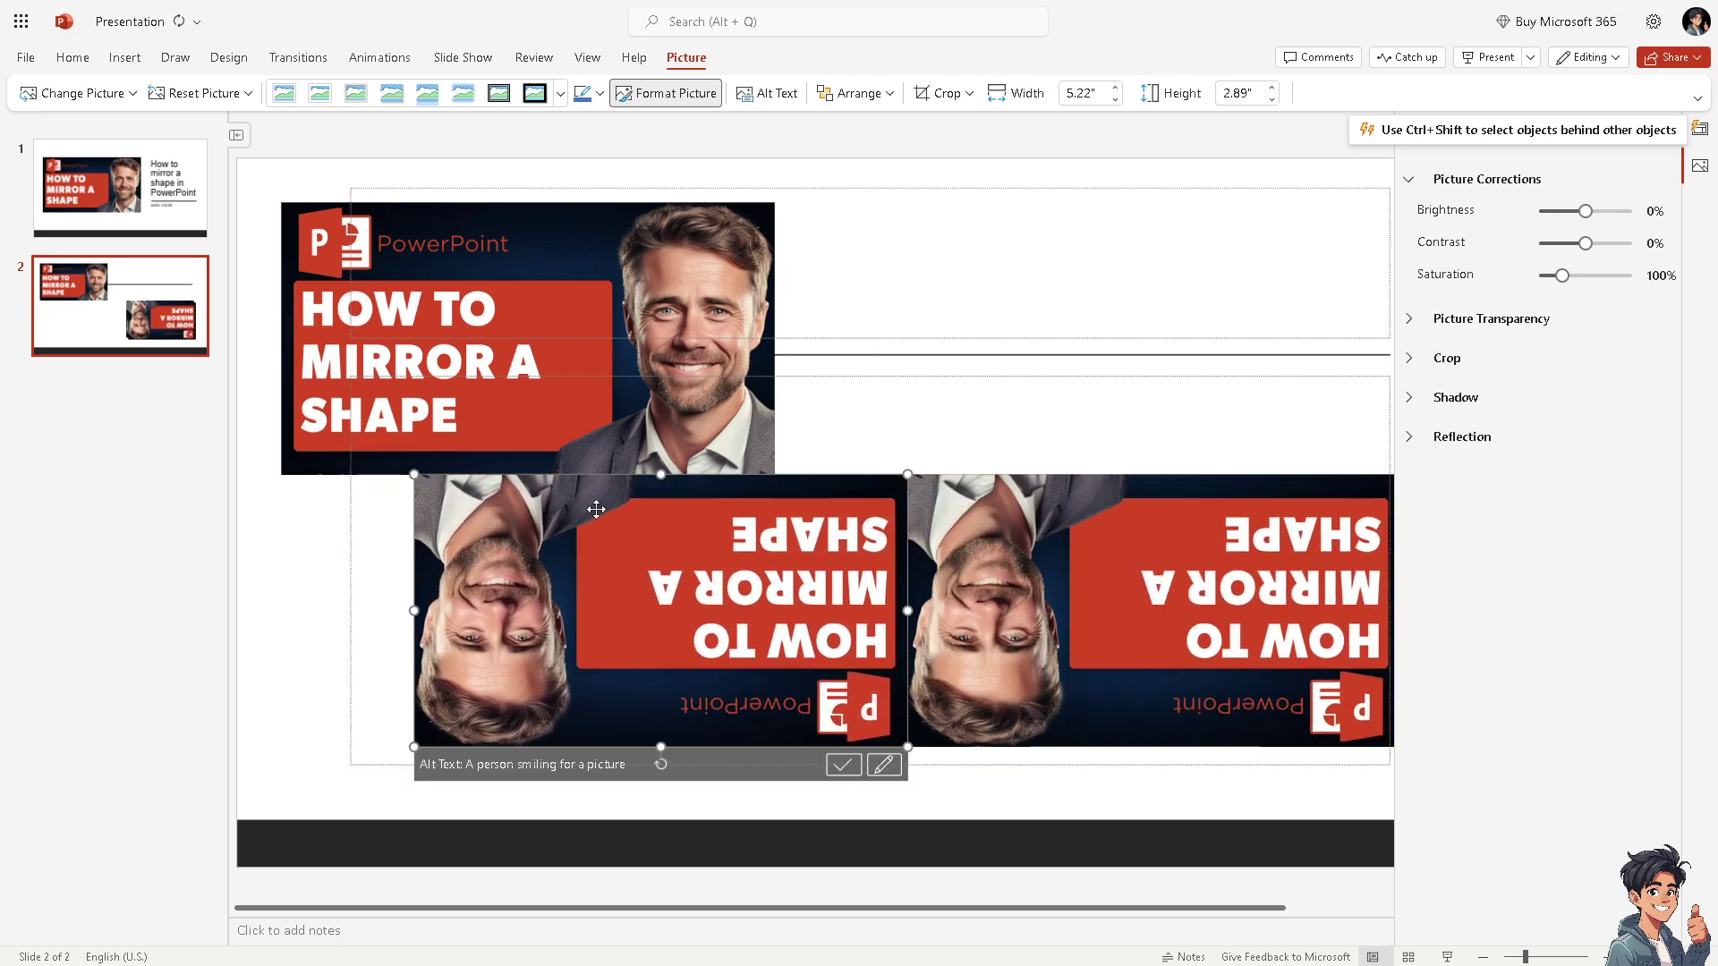
Rotate a copy to 180°, set one flipped copy beside the original and the other beneath it
mouse_move(660, 764)
left_mouse_down()
mouse_move(755, 542)
mouse_move(662, 681)
left_mouse_up()
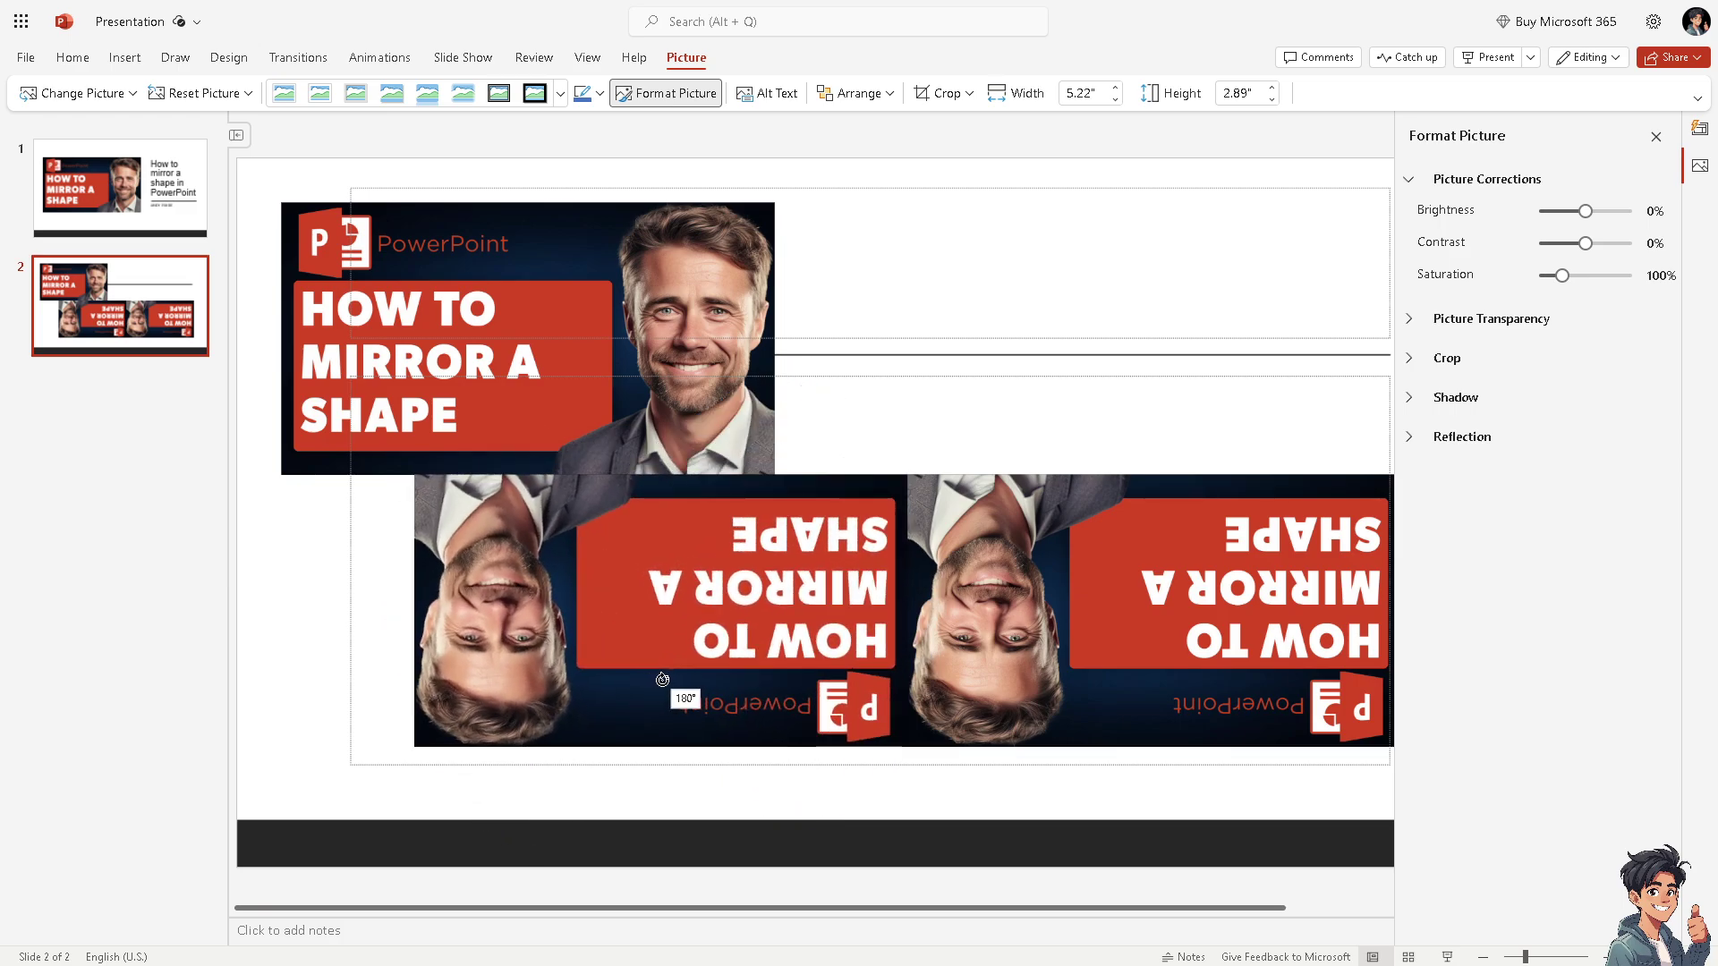
mouse_move(564, 568)
left_mouse_down()
mouse_move(1005, 315)
mouse_move(975, 307)
left_mouse_up()
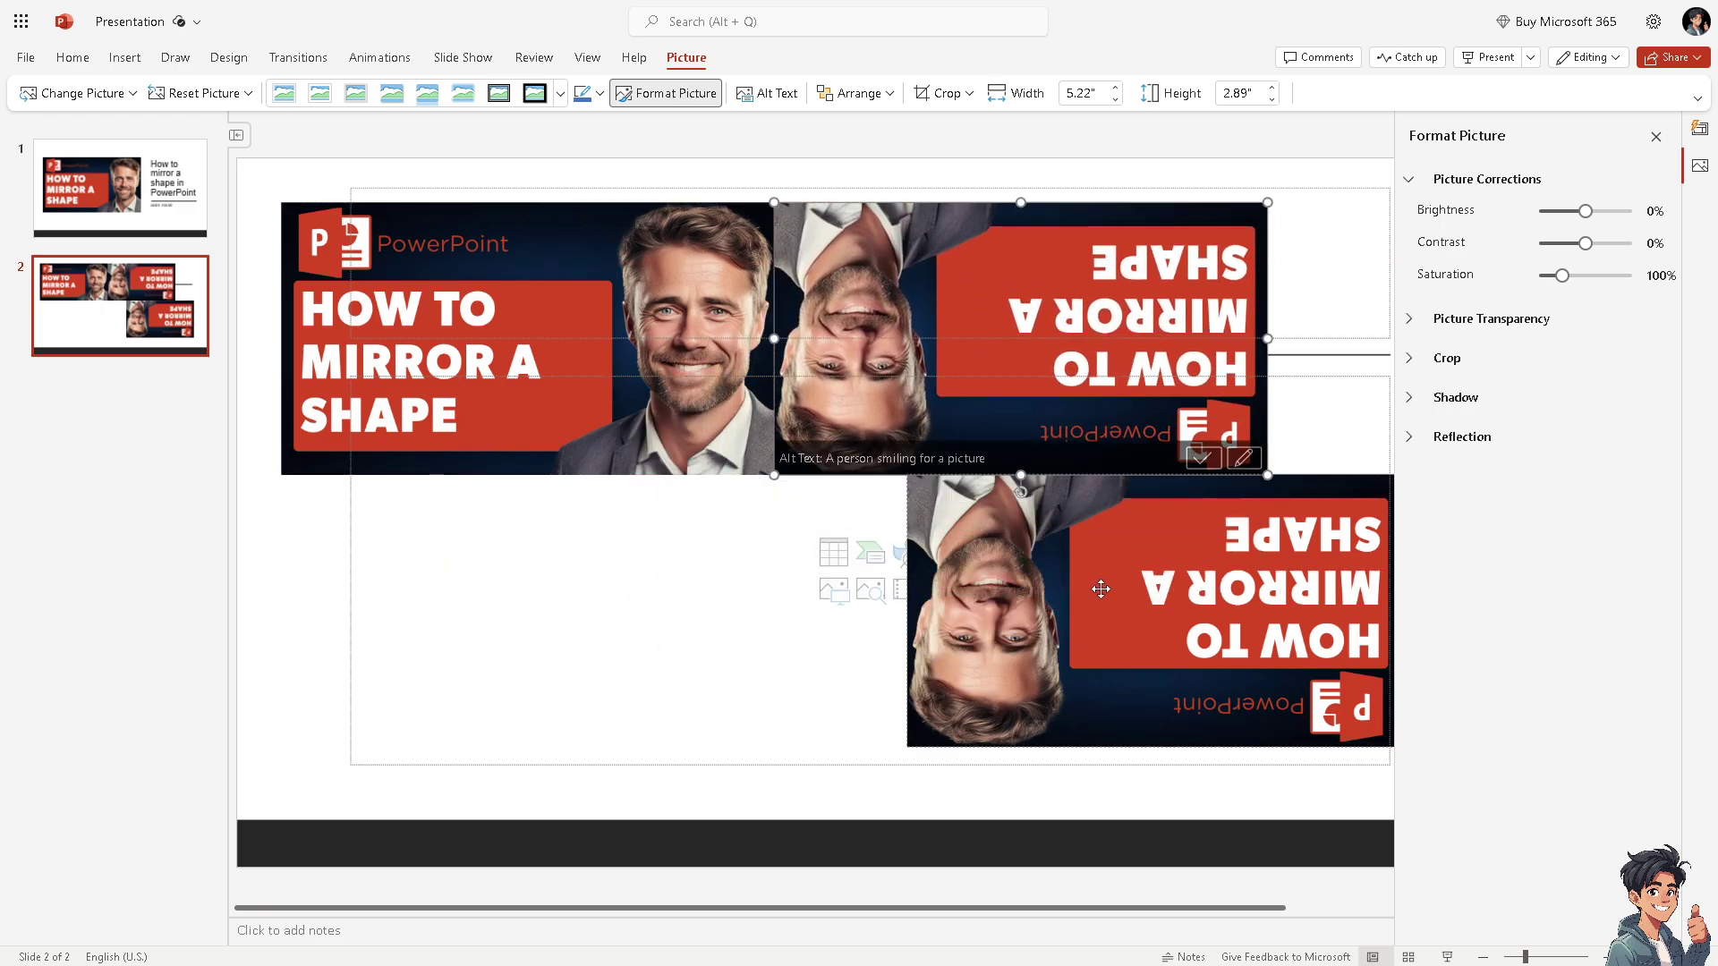
mouse_move(1101, 587)
left_mouse_down()
mouse_move(506, 587)
mouse_move(763, 641)
mouse_move(966, 588)
left_mouse_up()
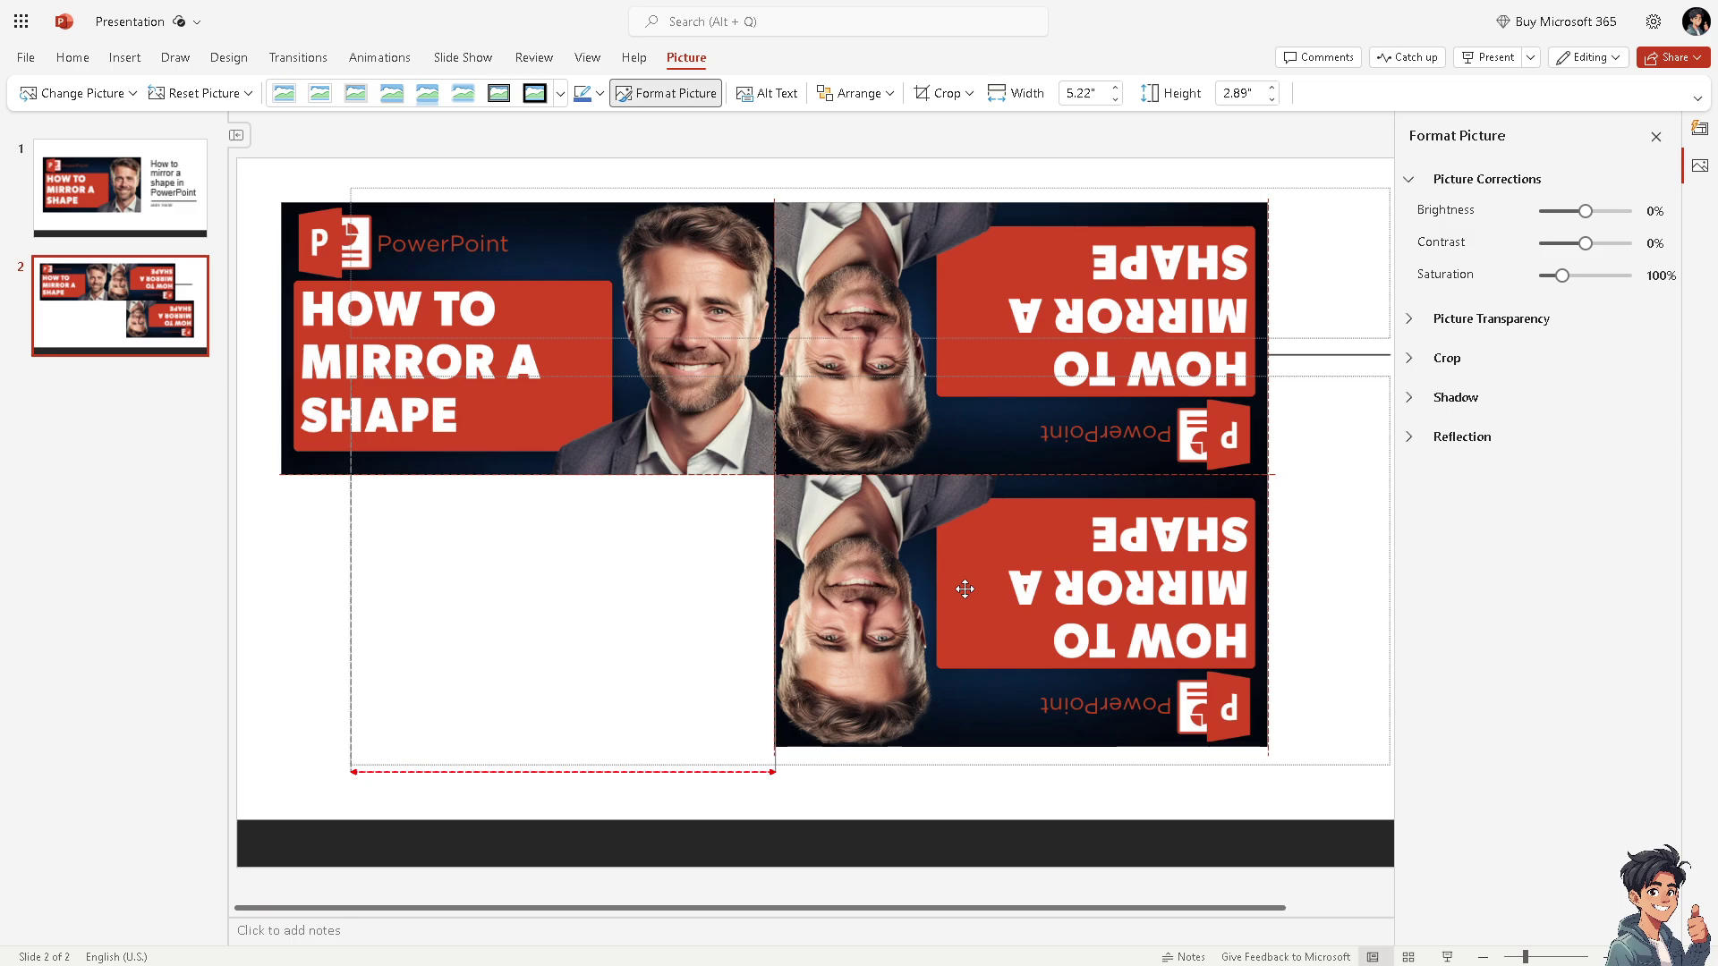
Duplicate the original into the lower-left tile, rotate it 180°, and return to slide 1
left_click(628, 363)
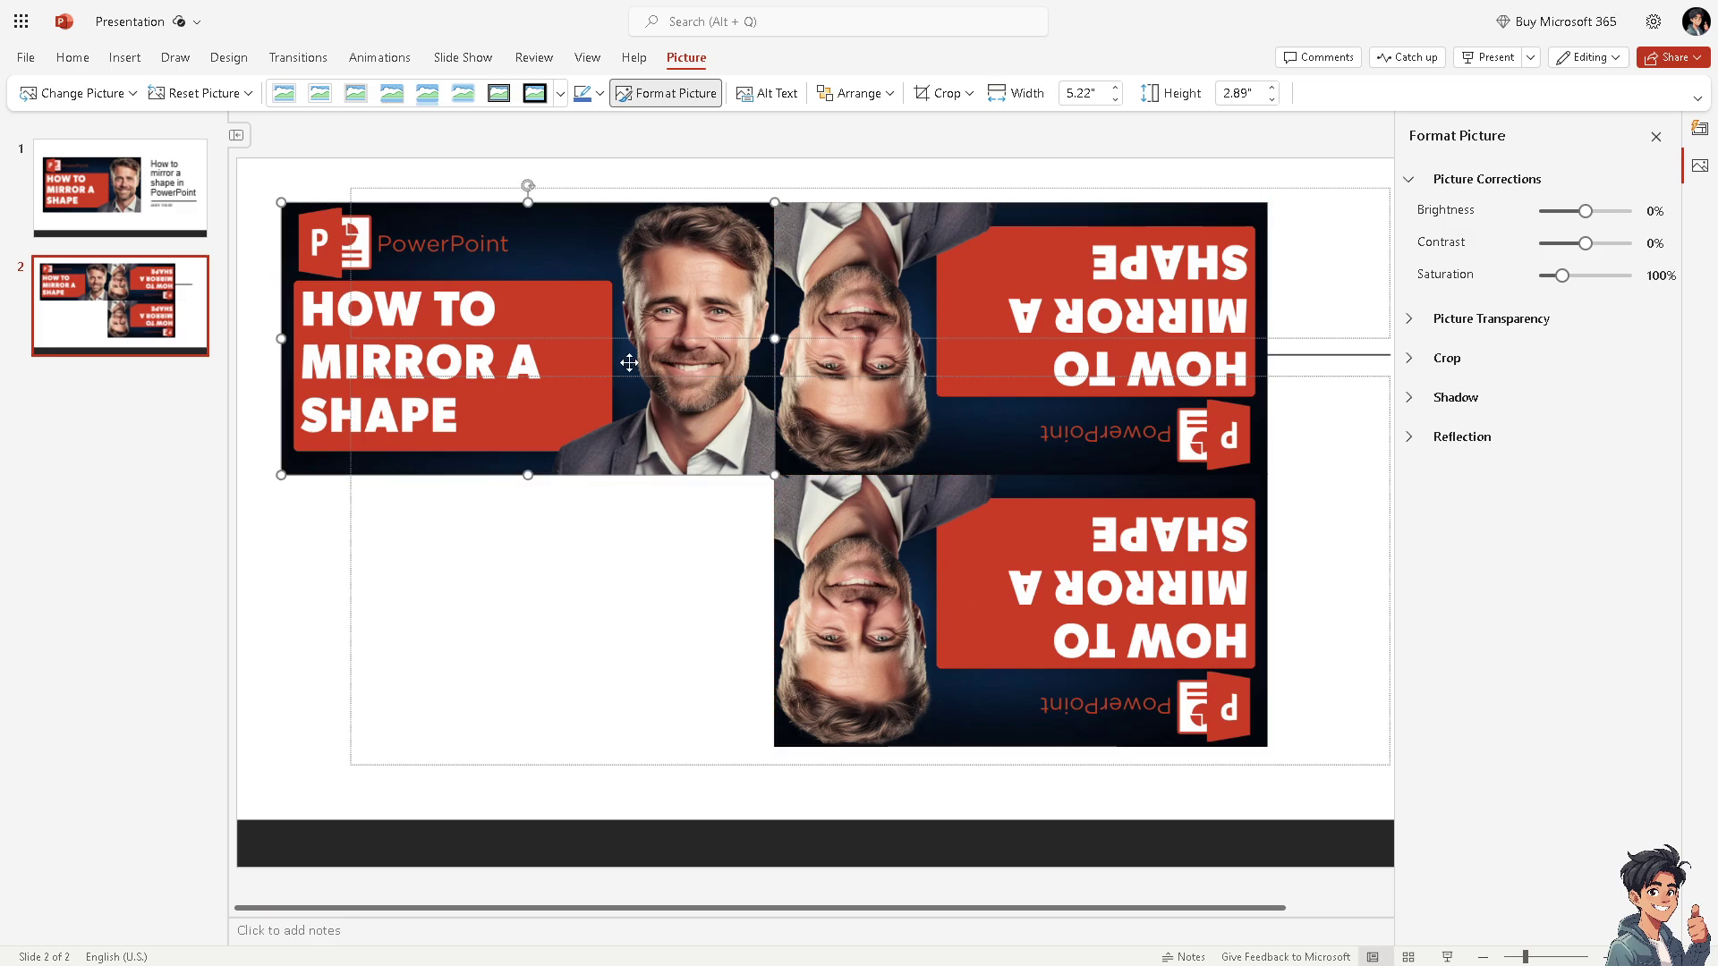
left_click_drag(628, 362, 629, 580)
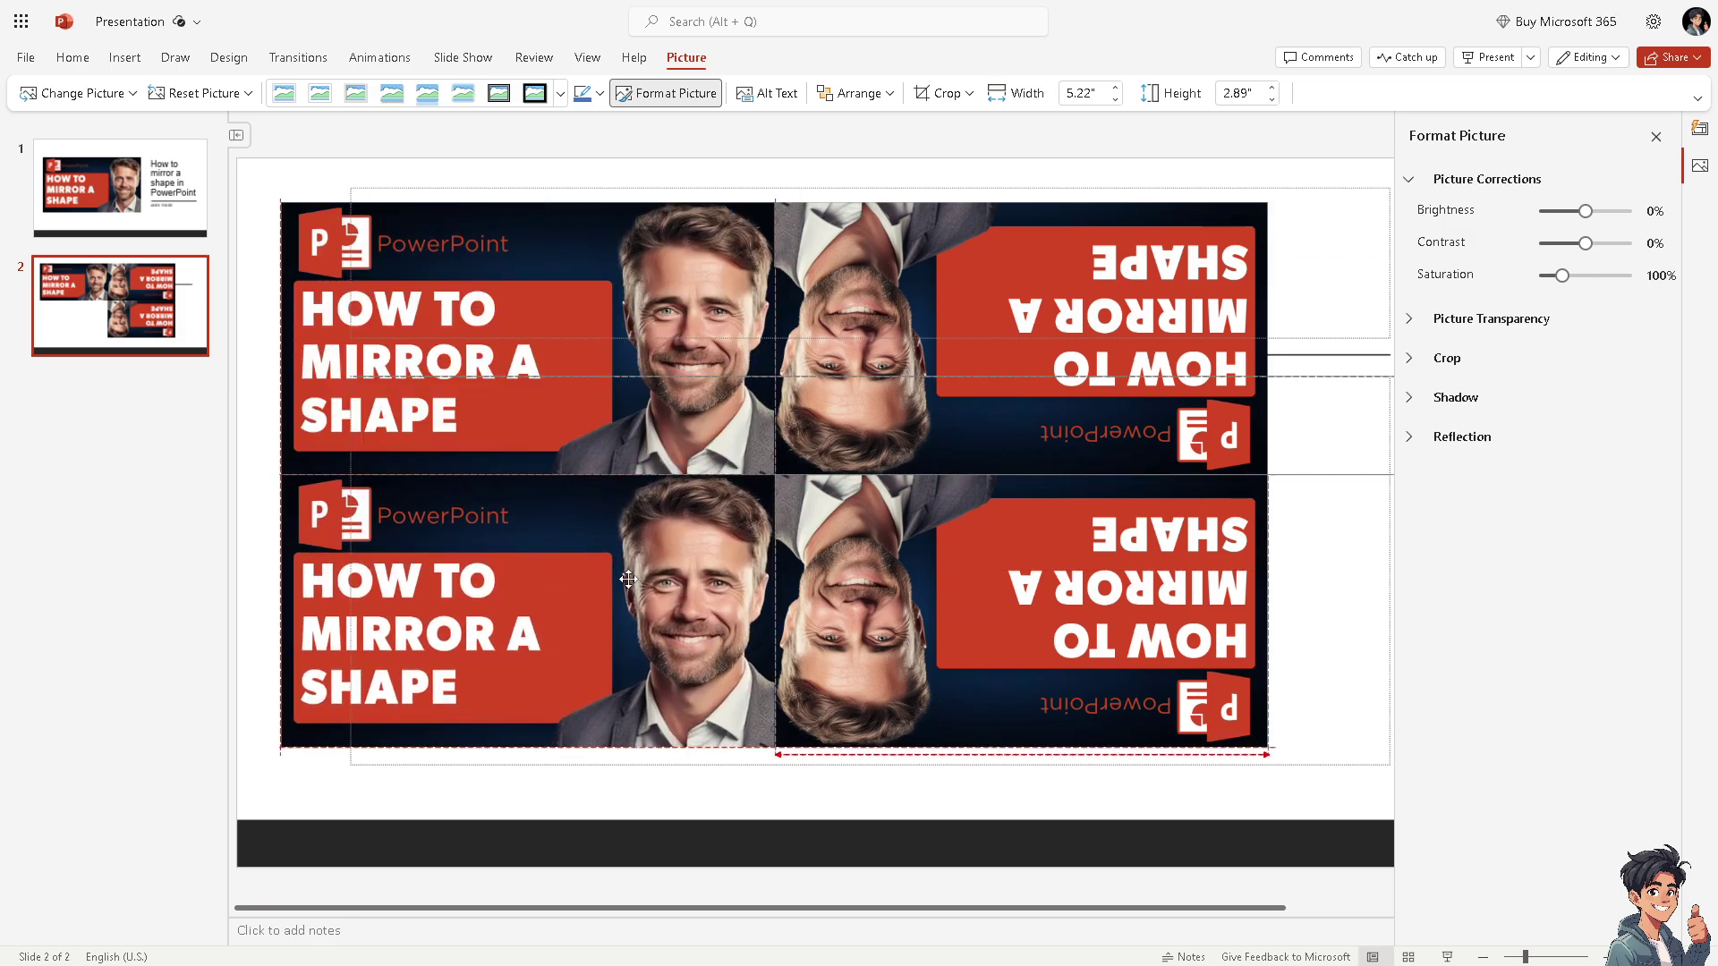
mouse_move(534, 459)
left_mouse_down()
mouse_move(576, 697)
mouse_move(526, 651)
left_mouse_up()
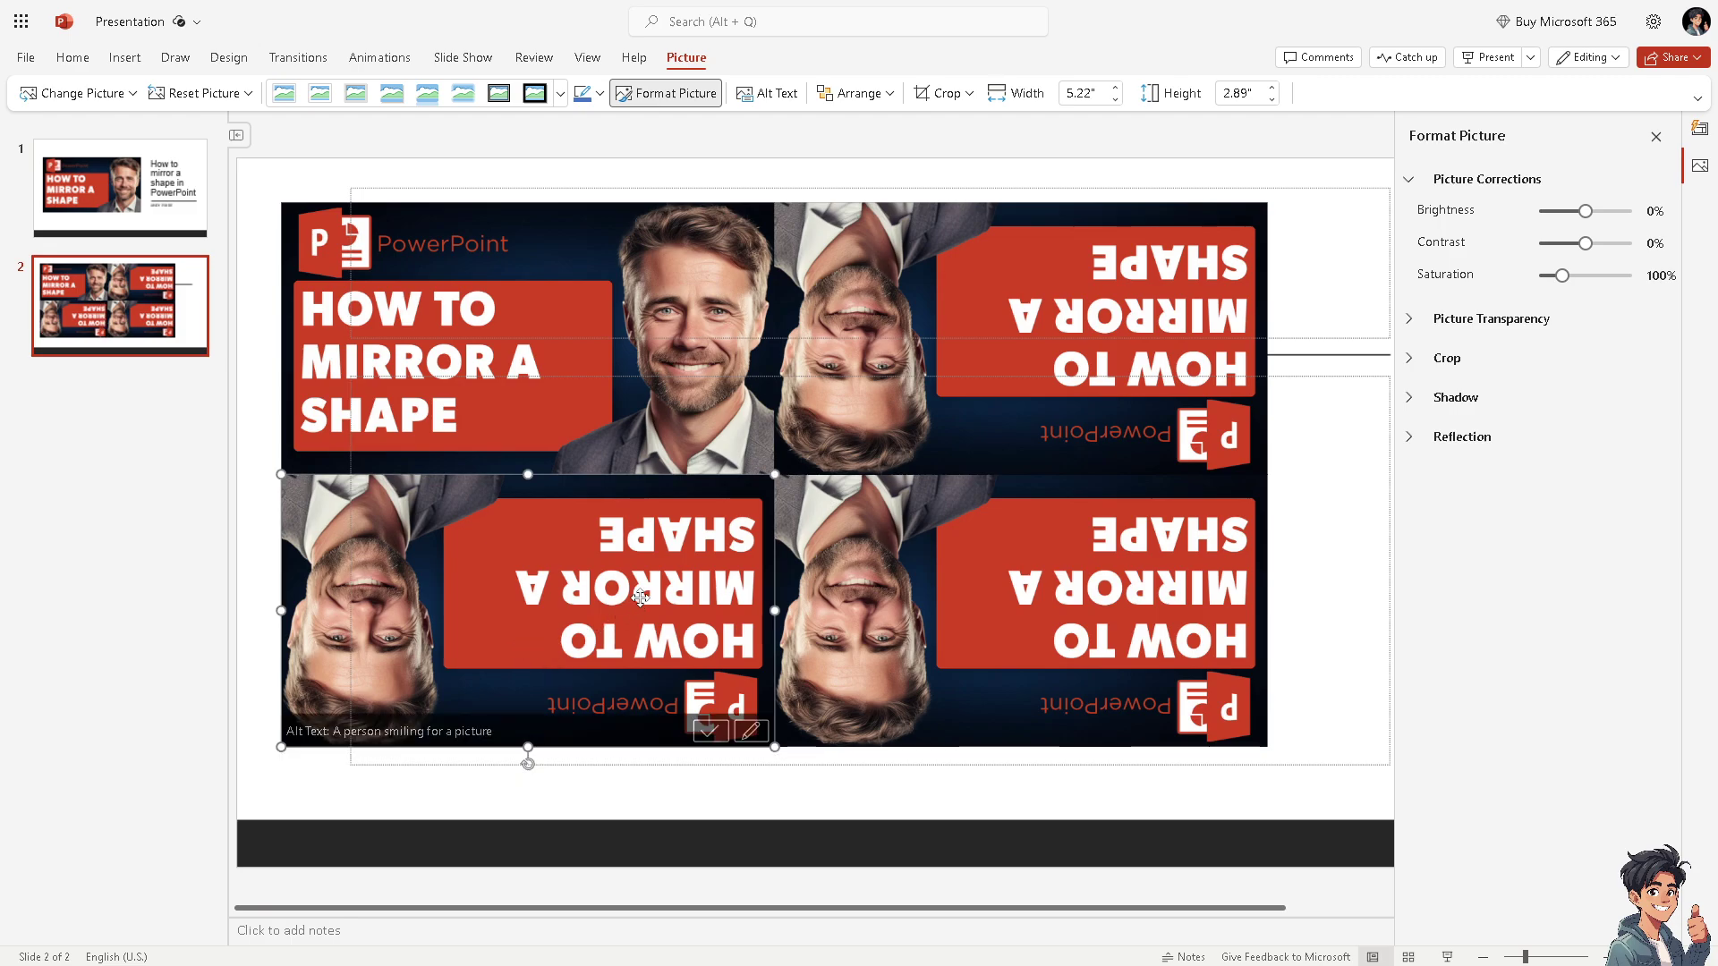
left_click(128, 188)
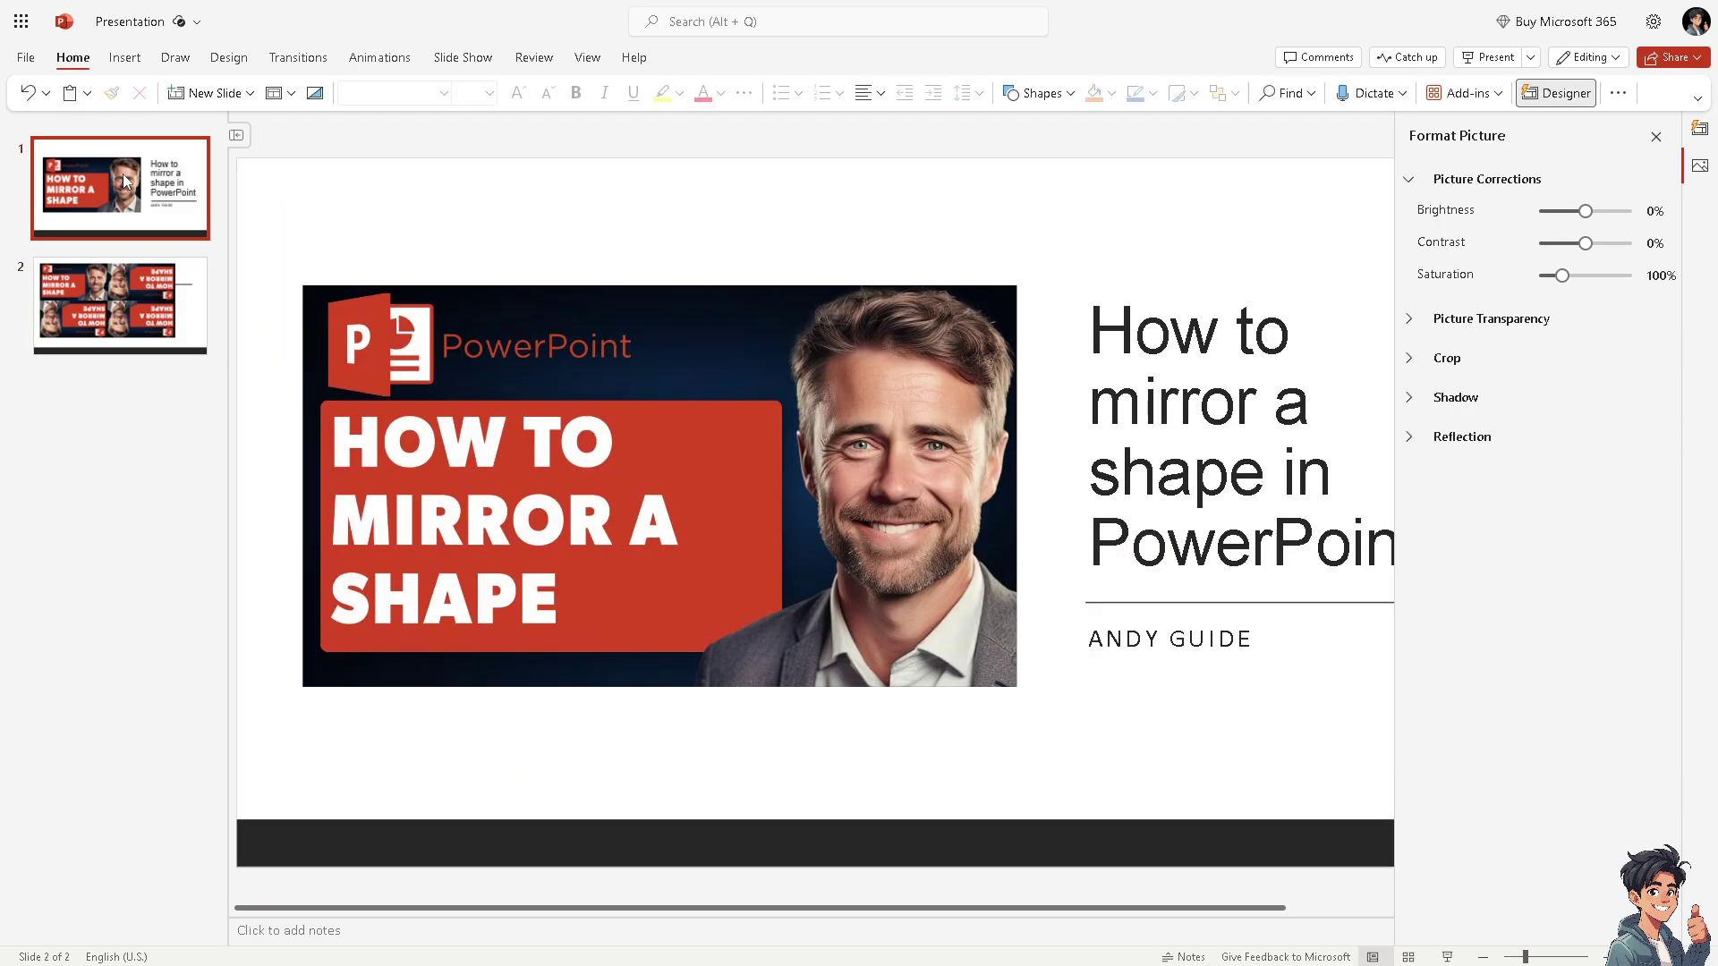